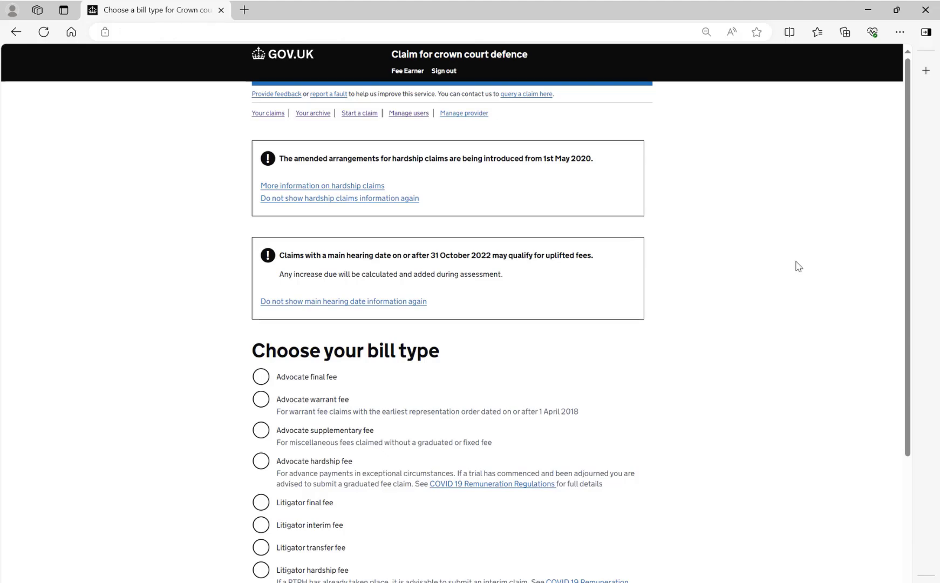
Choose Litigator transfer fee as the bill type and continue to the claim form.
scroll(877, 309, "down", 3)
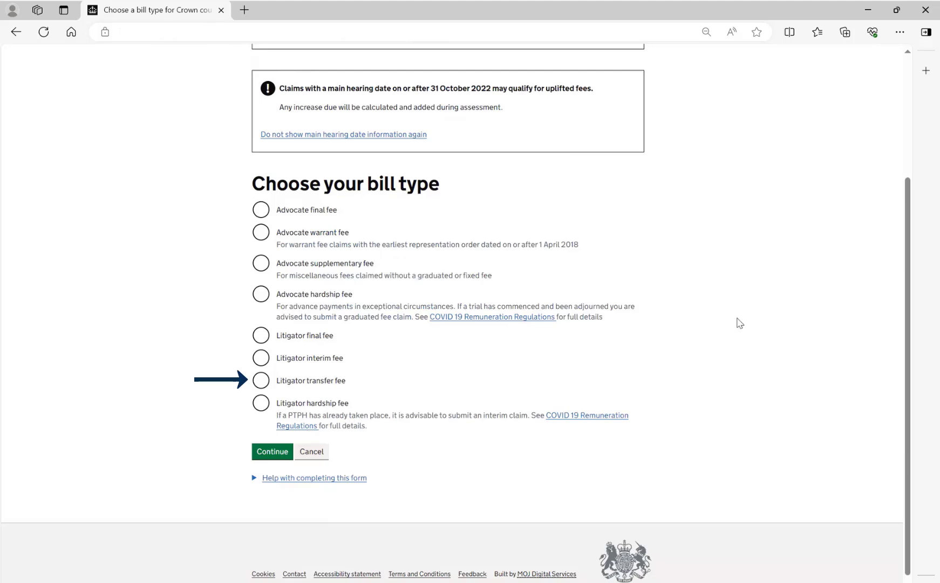
left_click(261, 383)
left_click(272, 452)
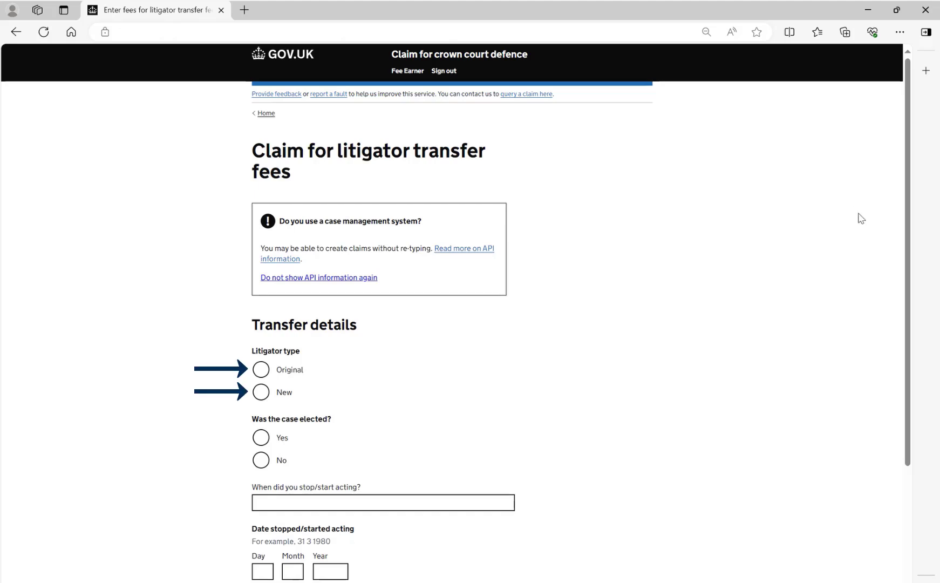
Set the litigator type to Original and mark the case as not elected.
left_click(261, 369)
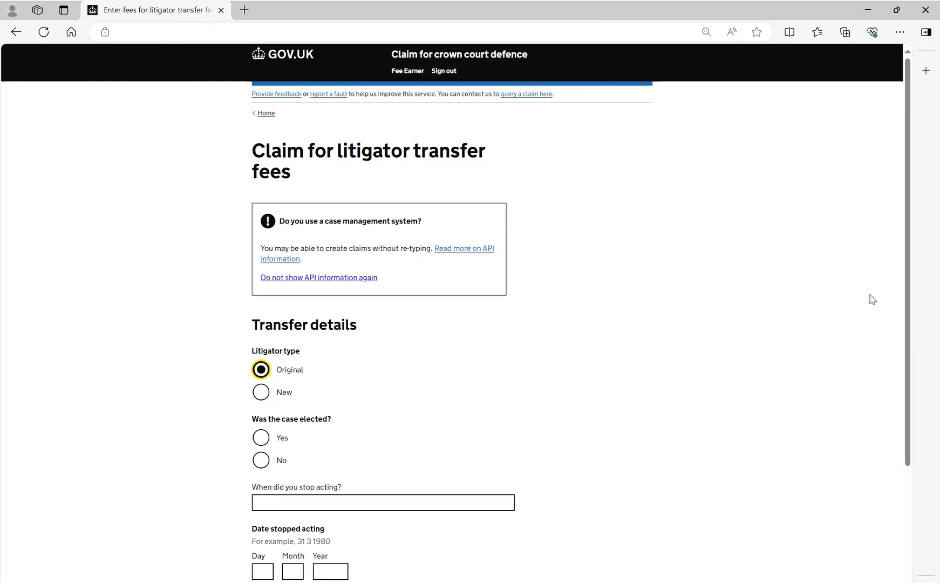
left_click(262, 392)
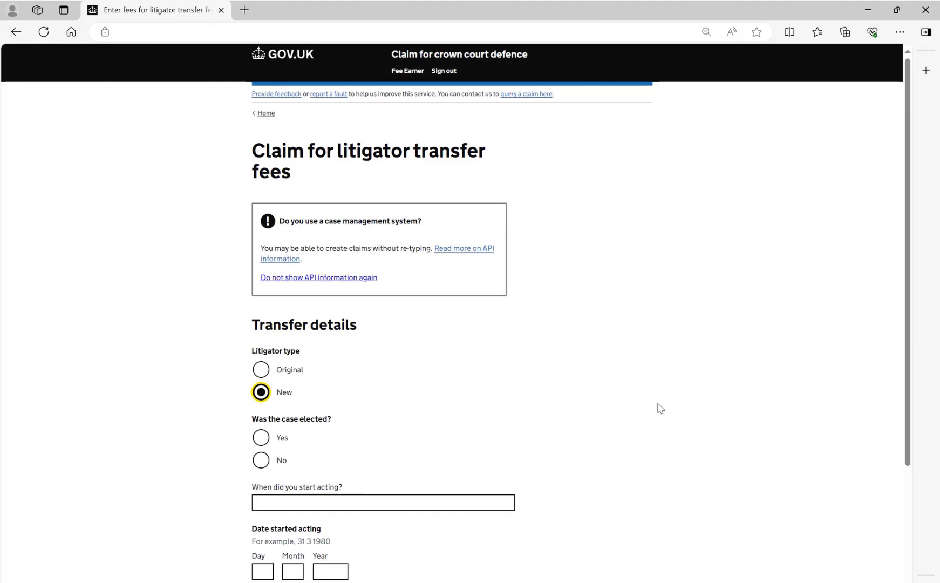
left_click(261, 439)
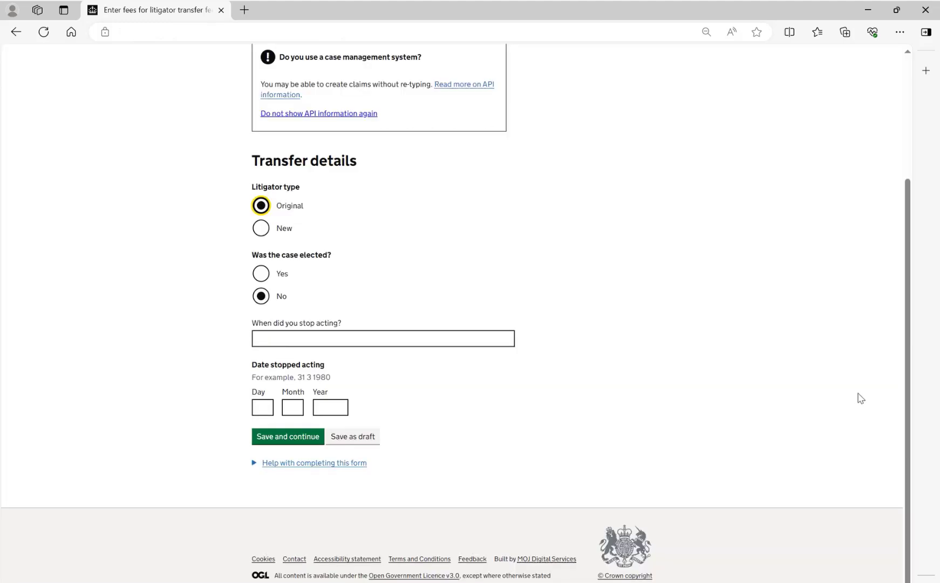
Change the litigator type to New and set when they started acting to Before trial transfer.
left_click(505, 346)
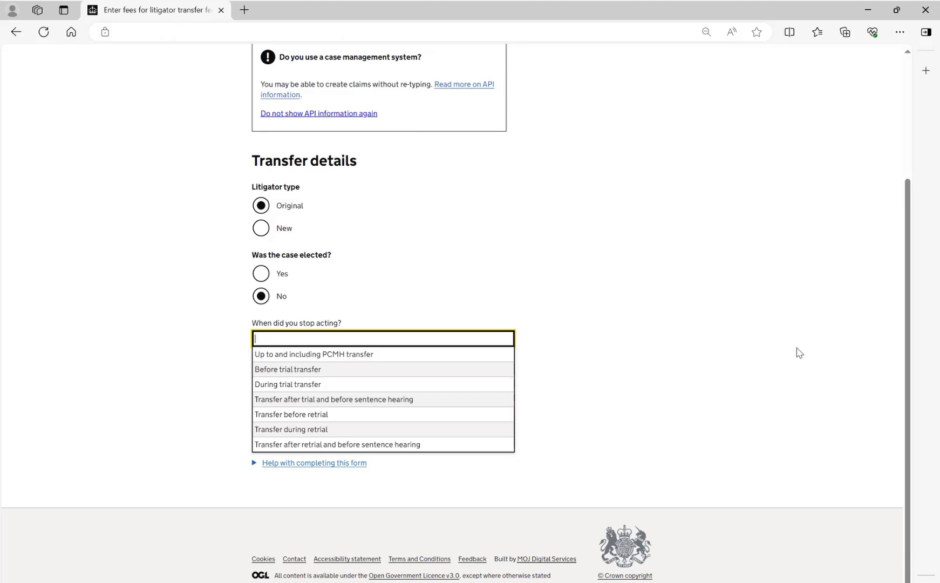
left_click(862, 359)
left_click(260, 236)
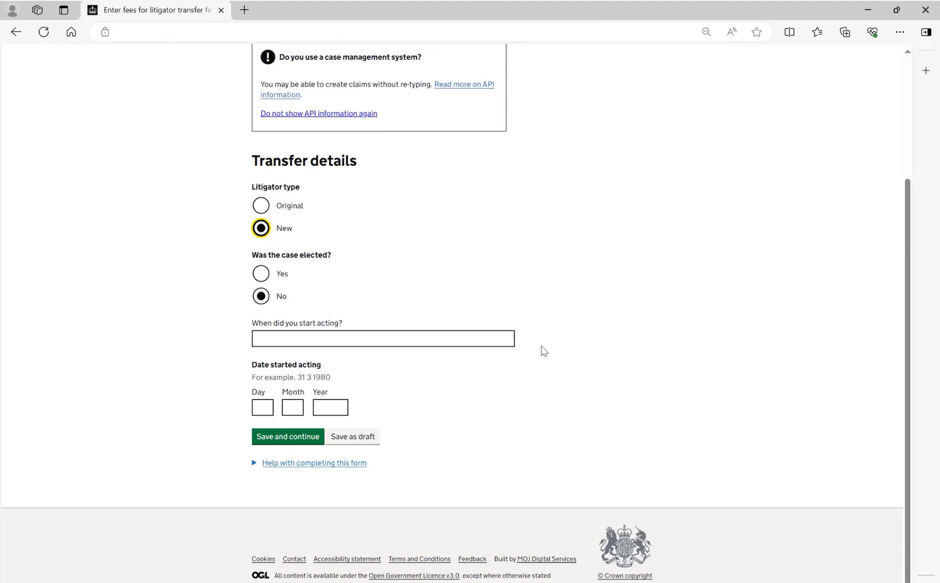
left_click(512, 338)
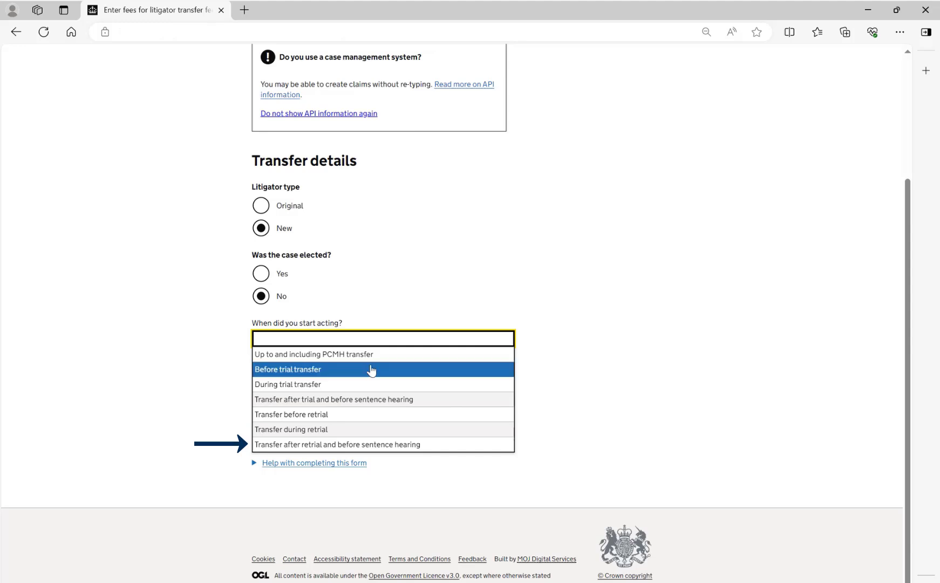
left_click(428, 369)
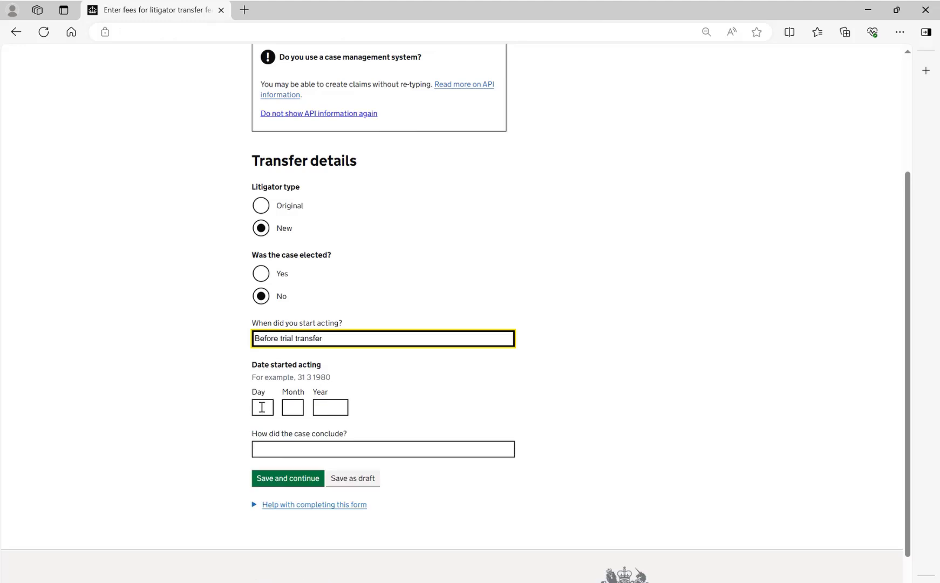
Enter 04 04 2023 as the date the litigator started acting.
left_click(258, 406)
type("04")
key("Tab")
type("04")
key("Tab")
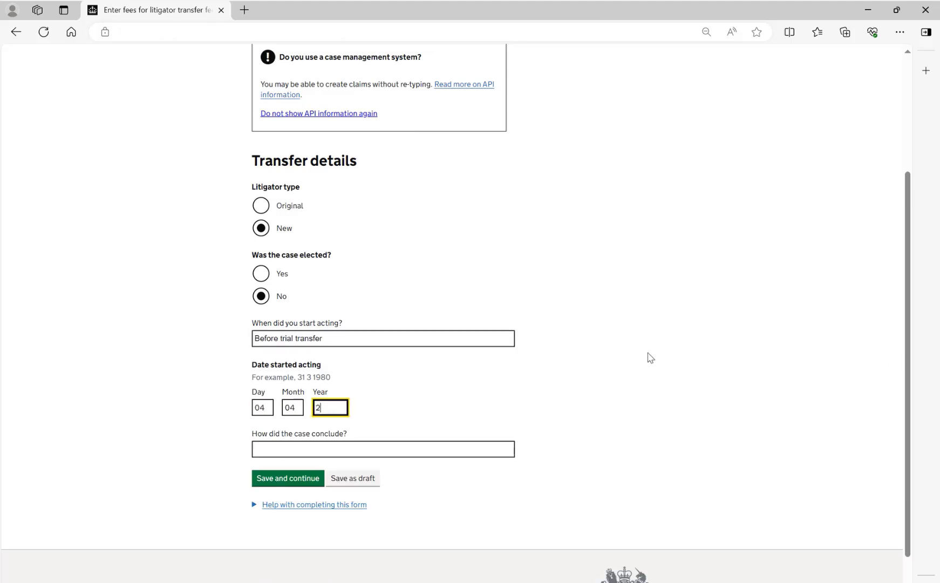
type("2023")
Set how the case concluded to Trial, and save the transfer details to continue.
left_click(511, 454)
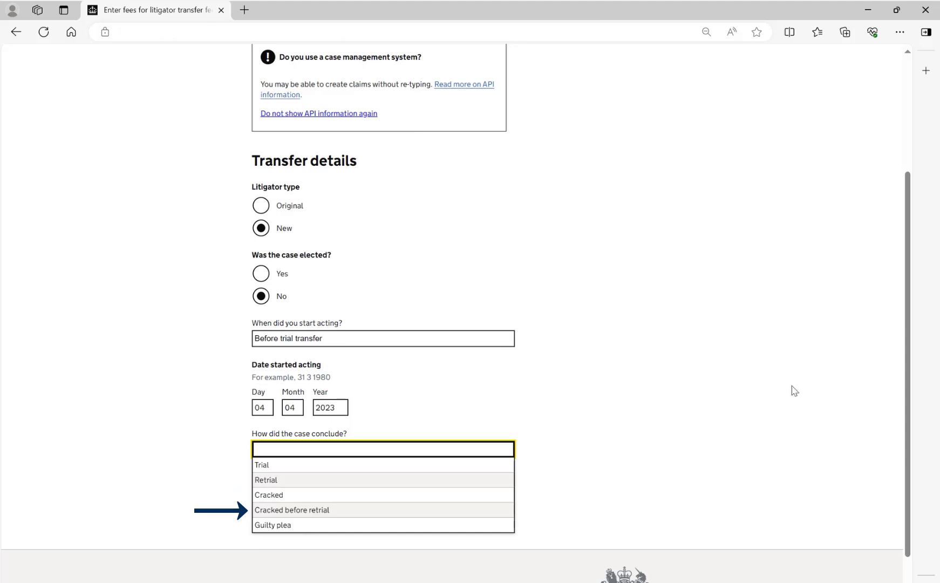
left_click(382, 469)
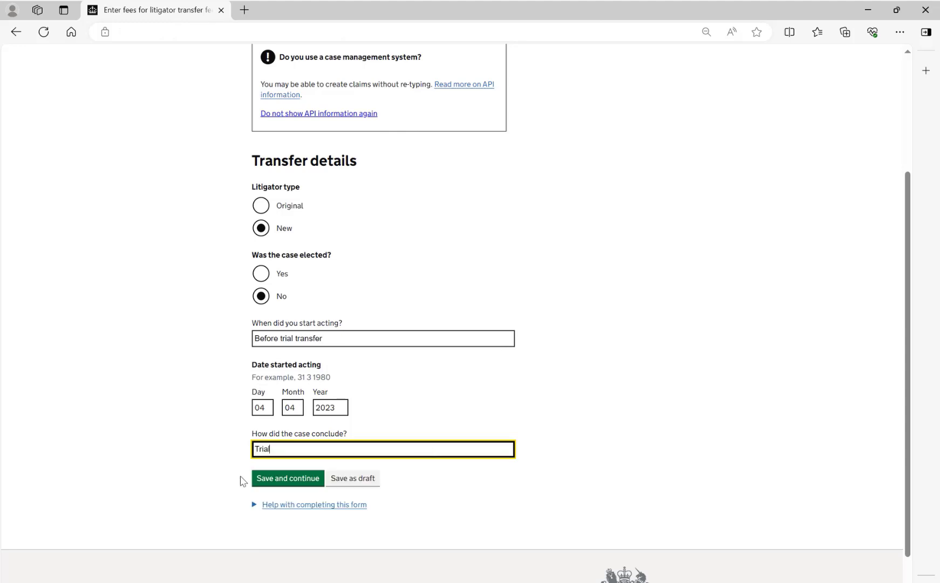
left_click(259, 484)
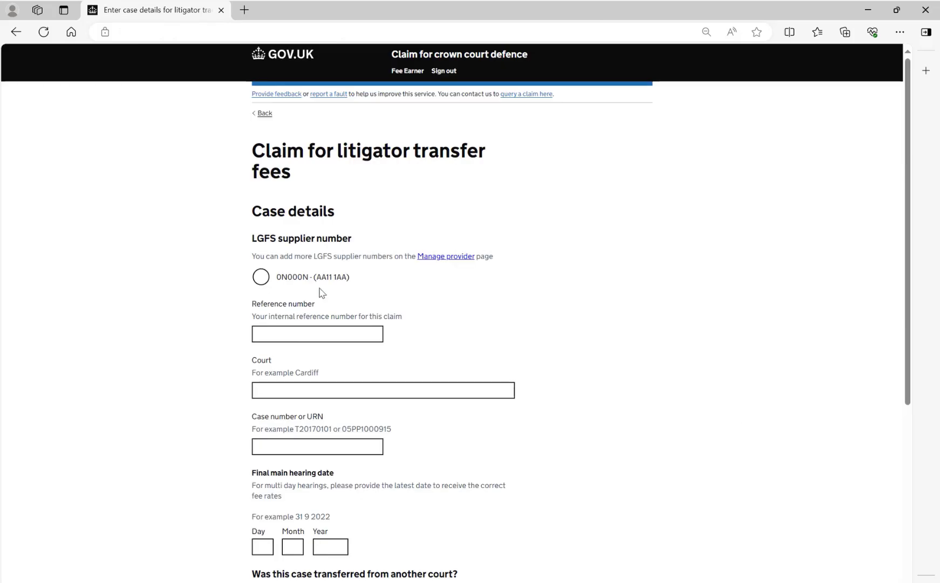
Select the listed LGFS supplier number and set the court to Bradford.
left_click(262, 278)
left_click(507, 390)
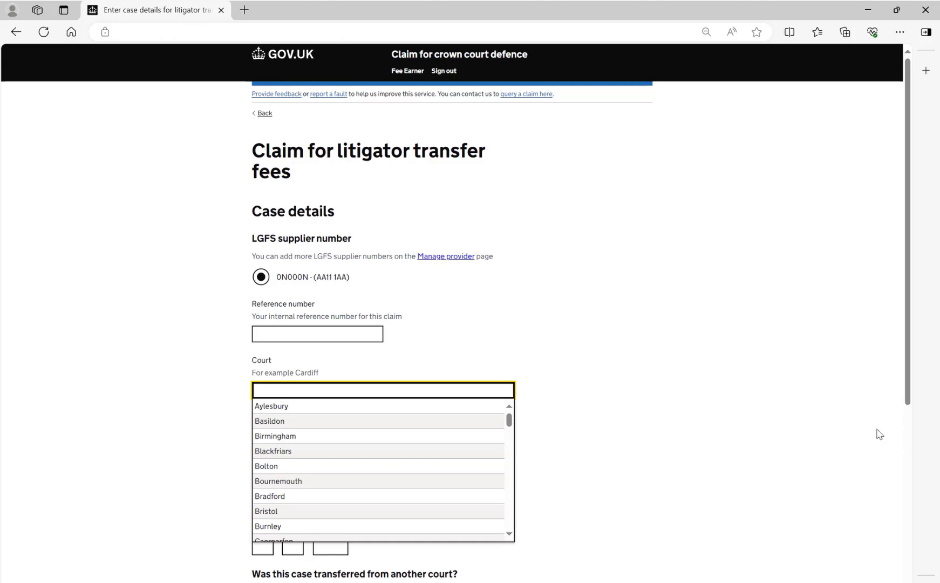
left_click(316, 503)
Enter the case number for the claim.
scroll(856, 390, "down", 2)
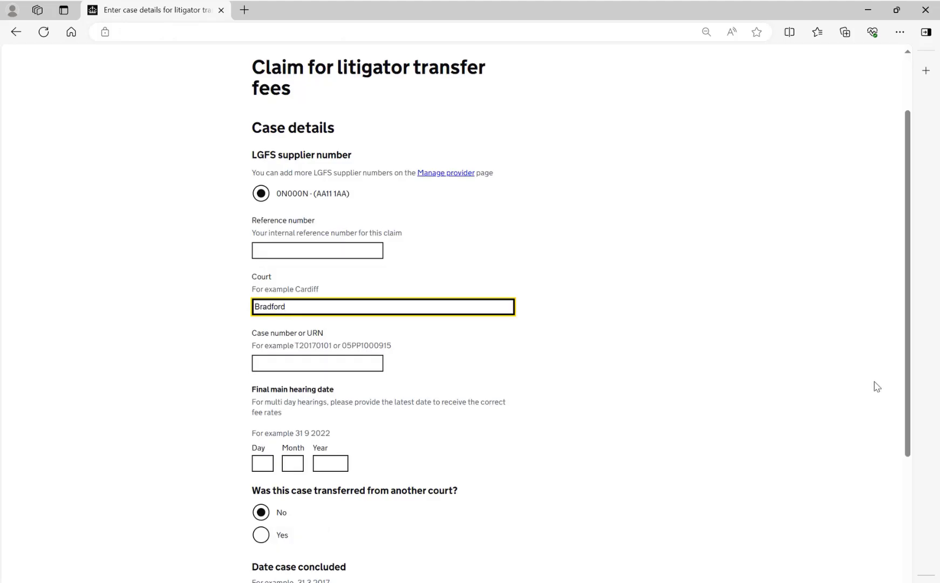
left_click(353, 368)
type("T000")
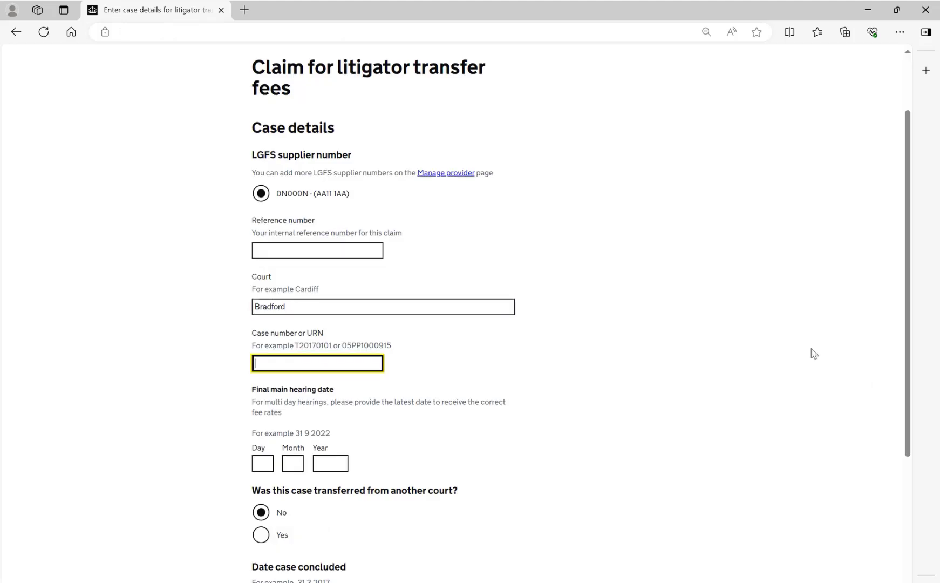
type("0000")
left_click(858, 364)
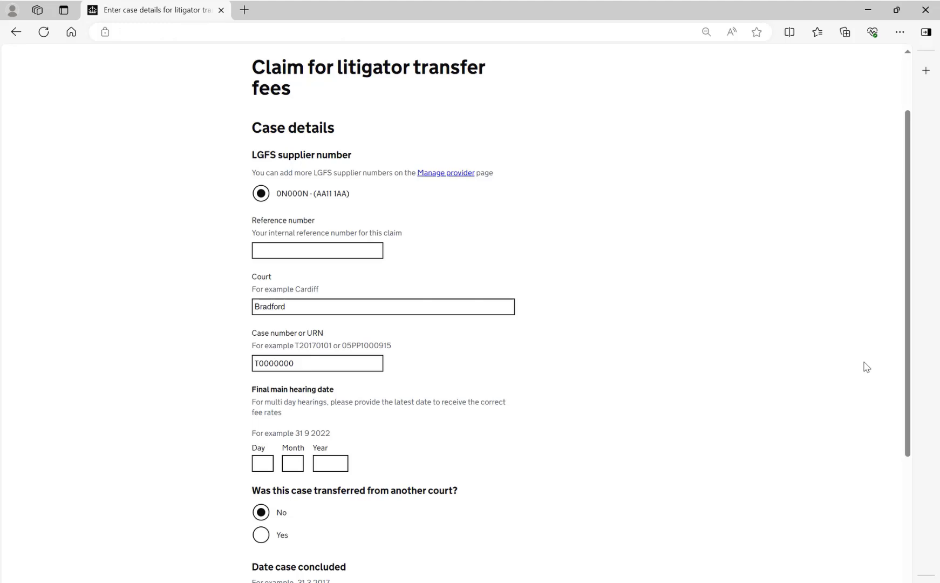
Enter 04 04 2024 as the final main hearing date.
left_click(262, 462)
type("04")
left_click(303, 454)
type("04")
left_click(332, 466)
type("2024")
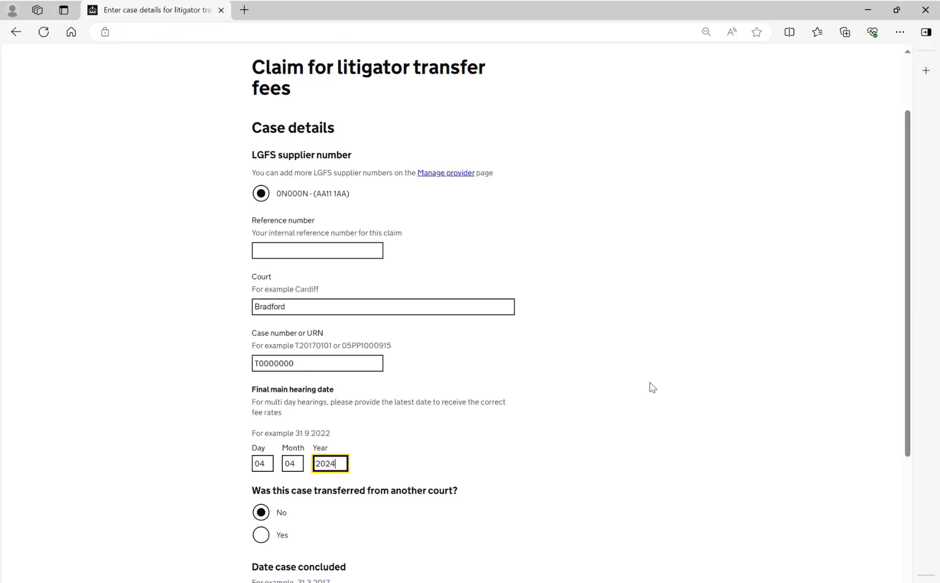
left_click(763, 407)
Mark the case as transferred from another court to view the extra fields, and set the answer back to No.
scroll(857, 376, "down", 5)
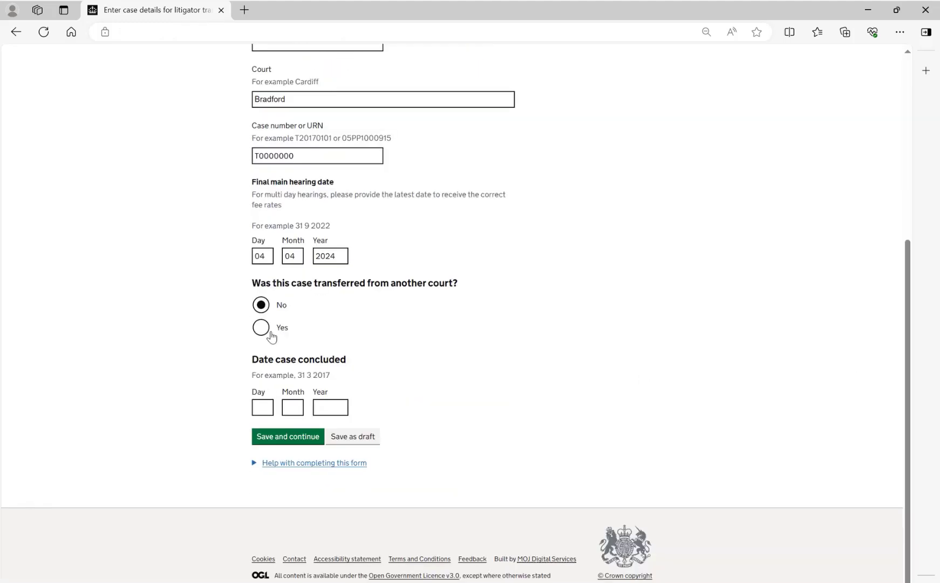
left_click(282, 330)
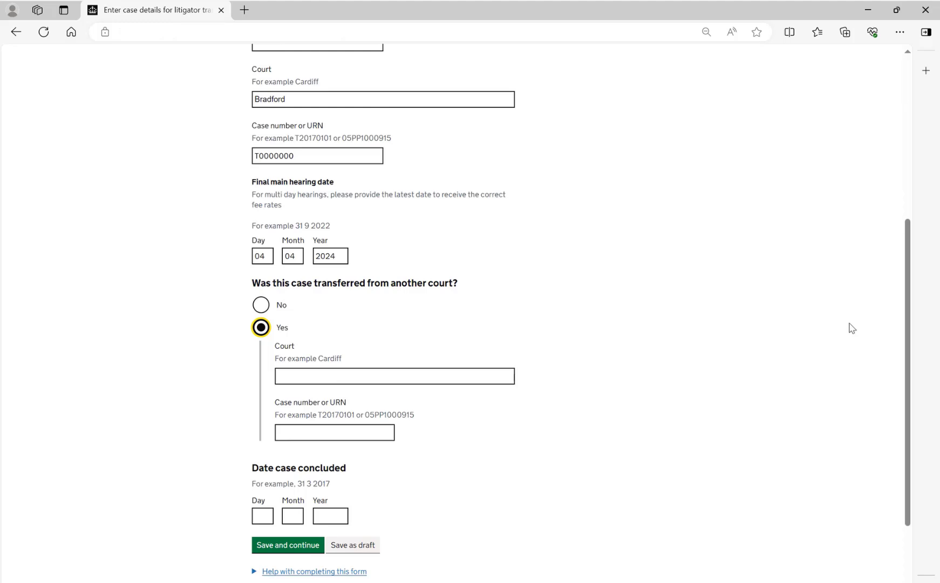
left_click(258, 307)
Enter 04 05 2024 as the date the case concluded, and save the case details to continue.
left_click(261, 407)
type("0")
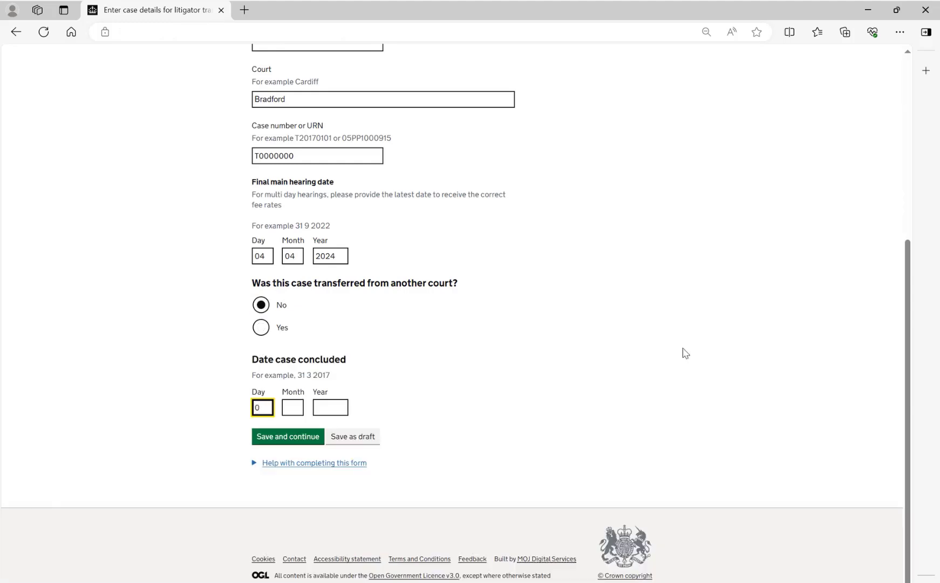
type("4")
key("Tab")
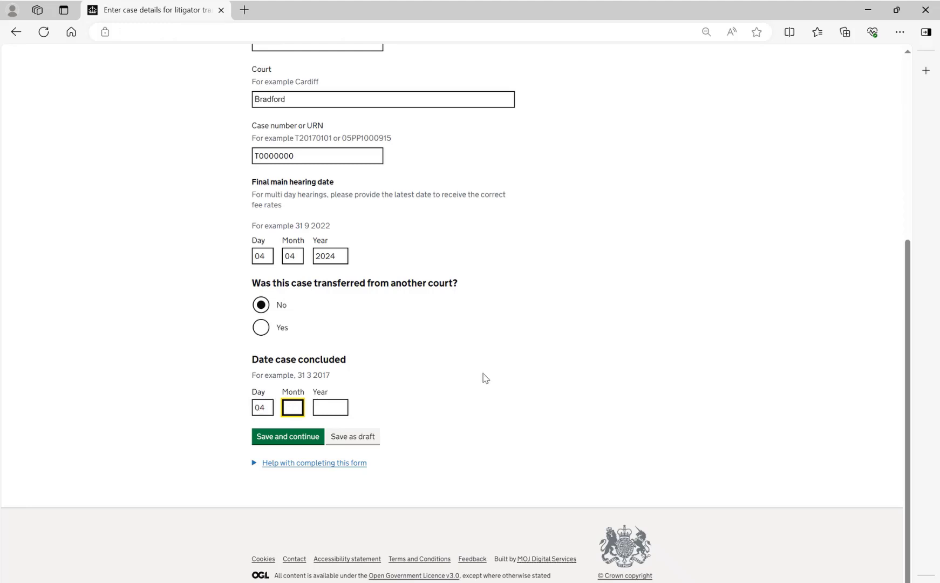
type("05")
key("Tab")
type("2")
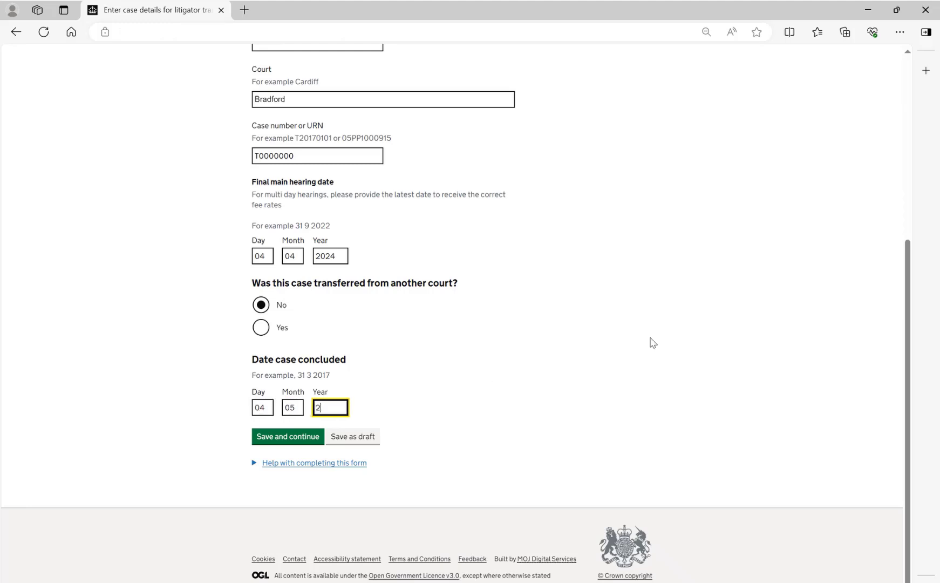
type("024")
left_click(849, 308)
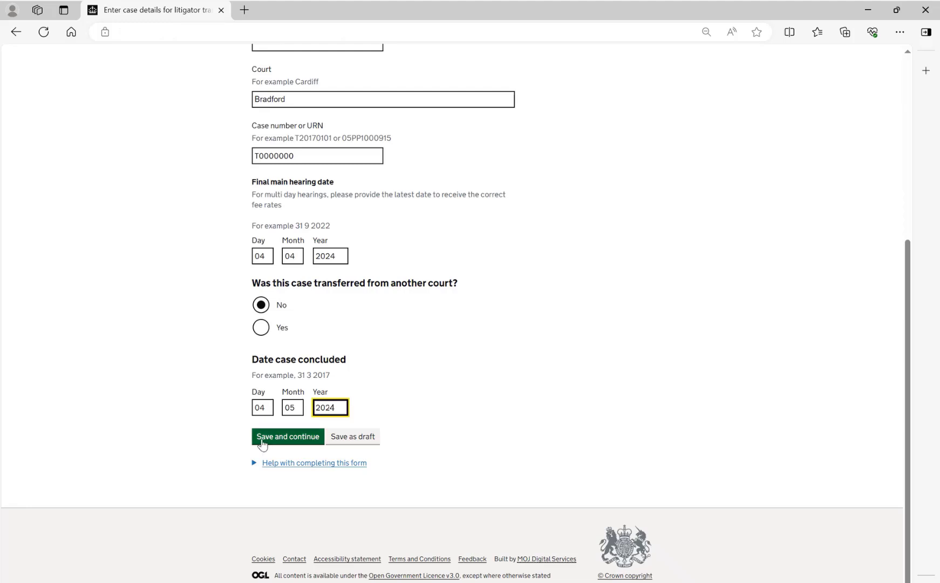
left_click(263, 443)
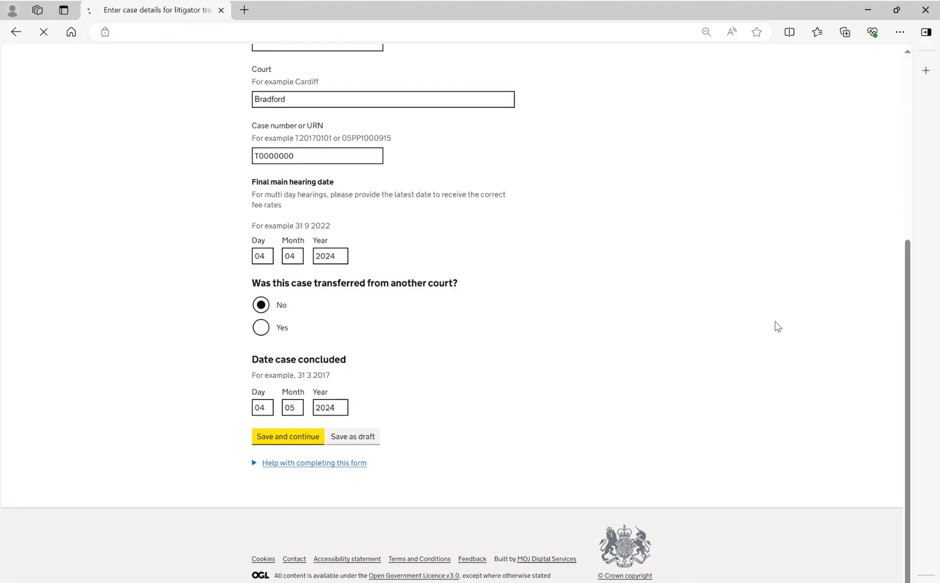
Enter the defendant's first and last name.
left_click(322, 273)
type("Def")
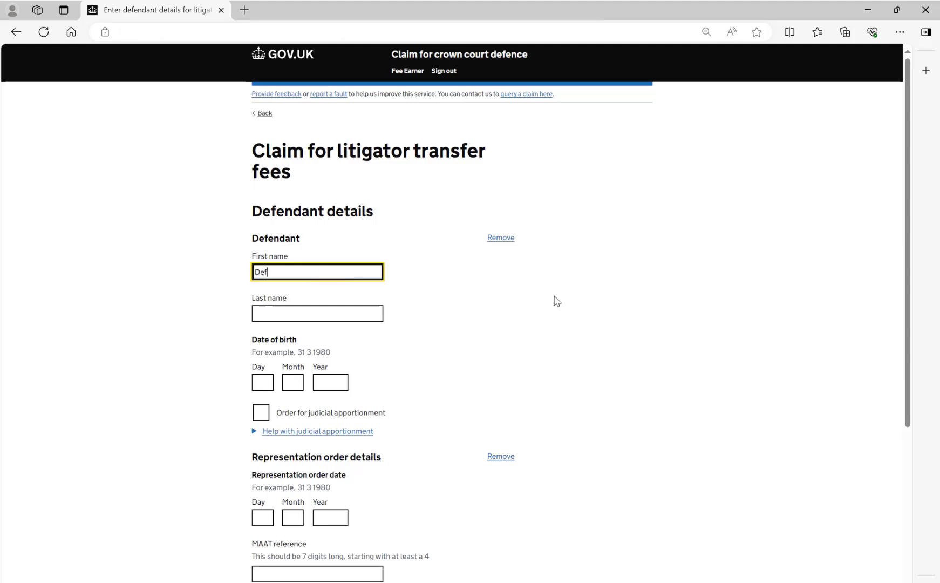
left_click(340, 314)
type("Endant")
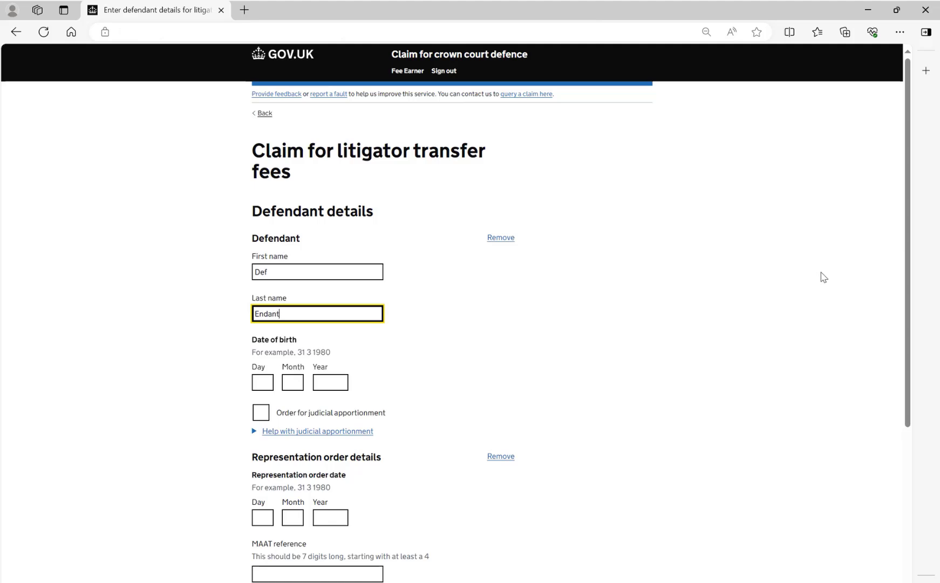
Fill in the defendant's date of birth.
key("Tab")
type("04")
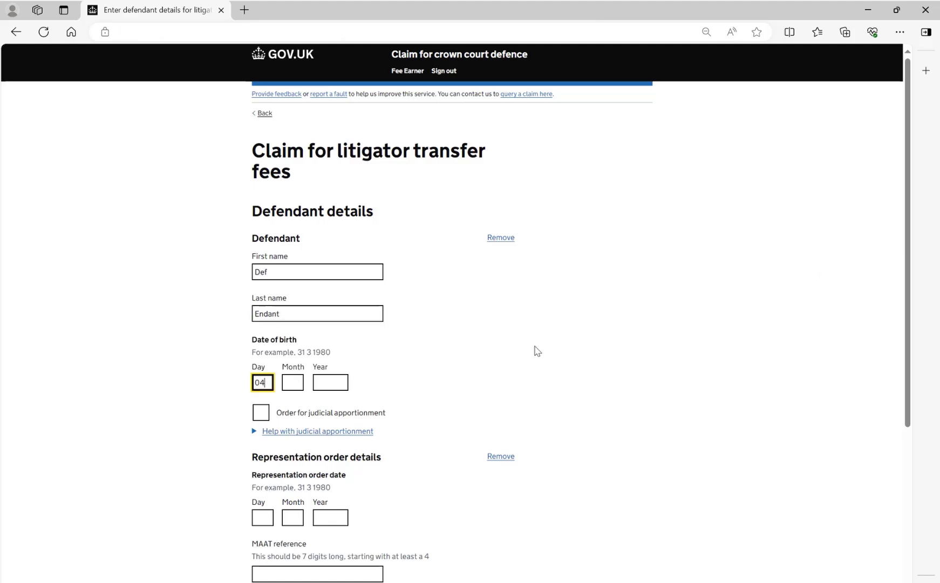
key("Tab")
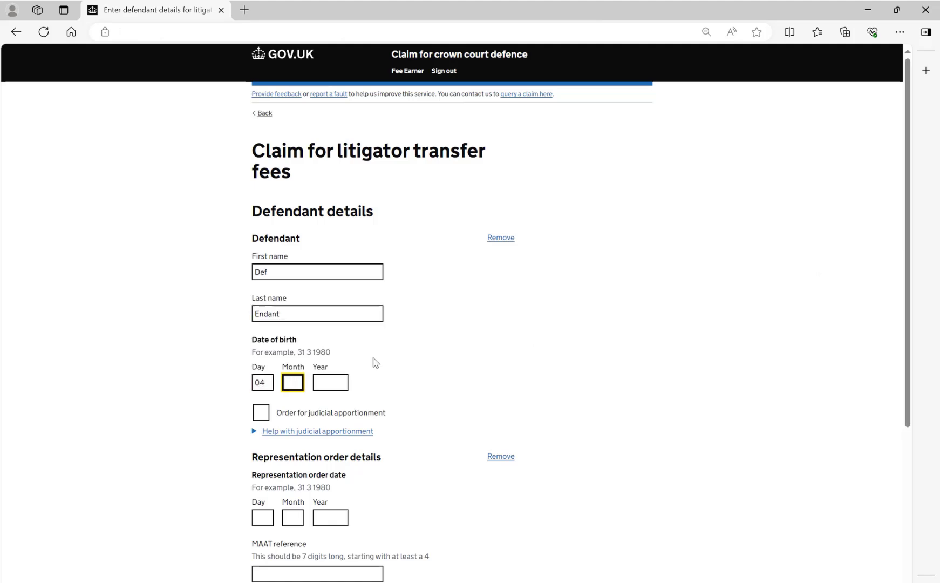
type("04")
left_click(339, 380)
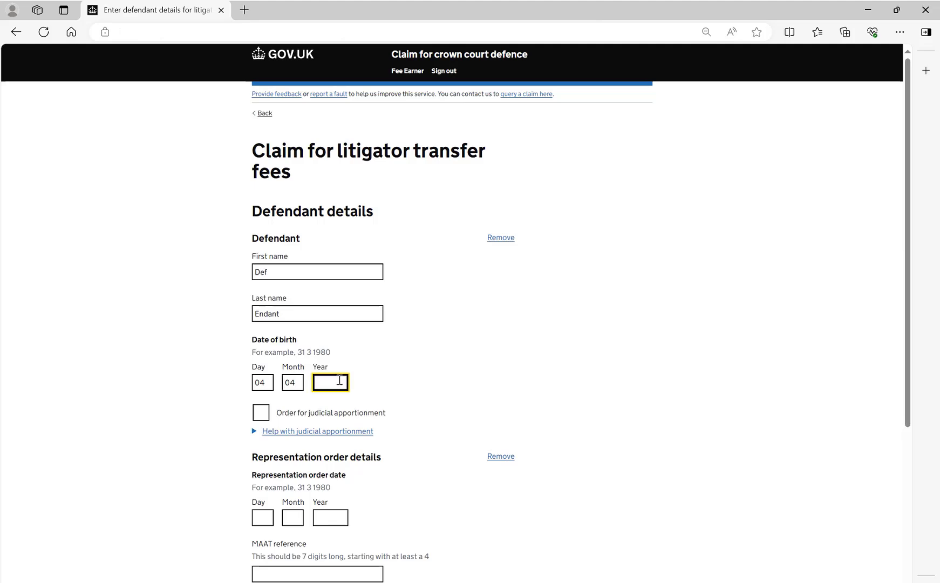
type("1990")
key("Tab")
Enter 04 04 2021 as the representation order date, leaving judicial apportionment unselected.
scroll(886, 336, "down", 2)
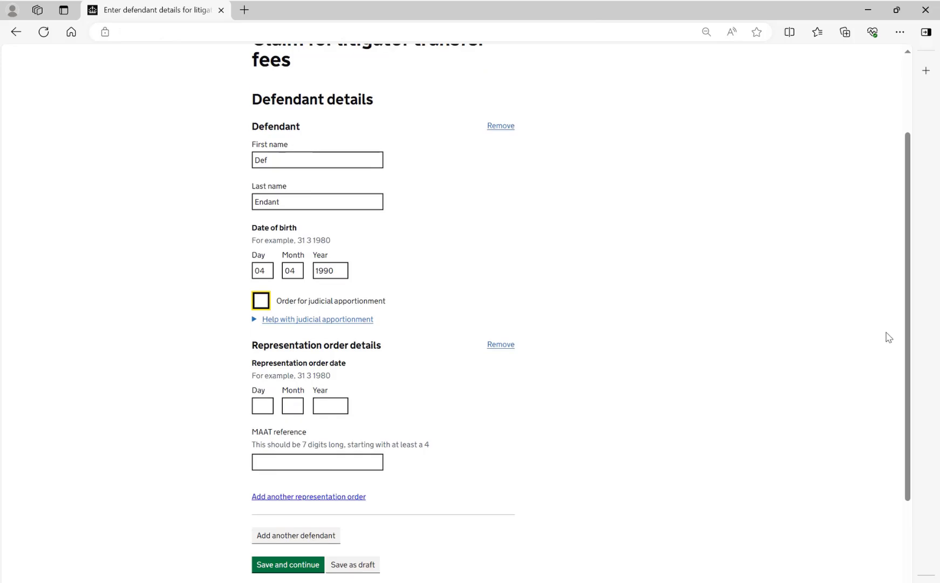
scroll(889, 338, "down", 1)
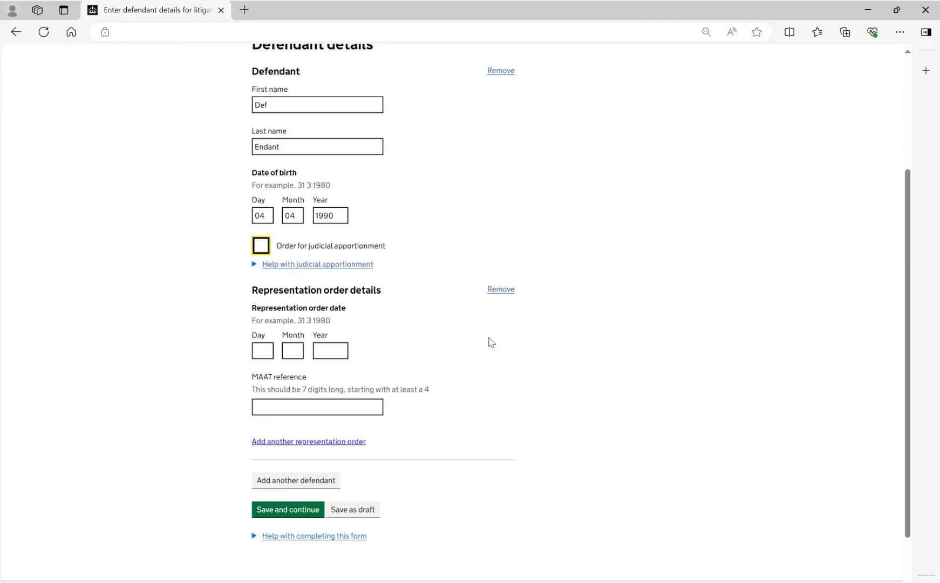
left_click(263, 350)
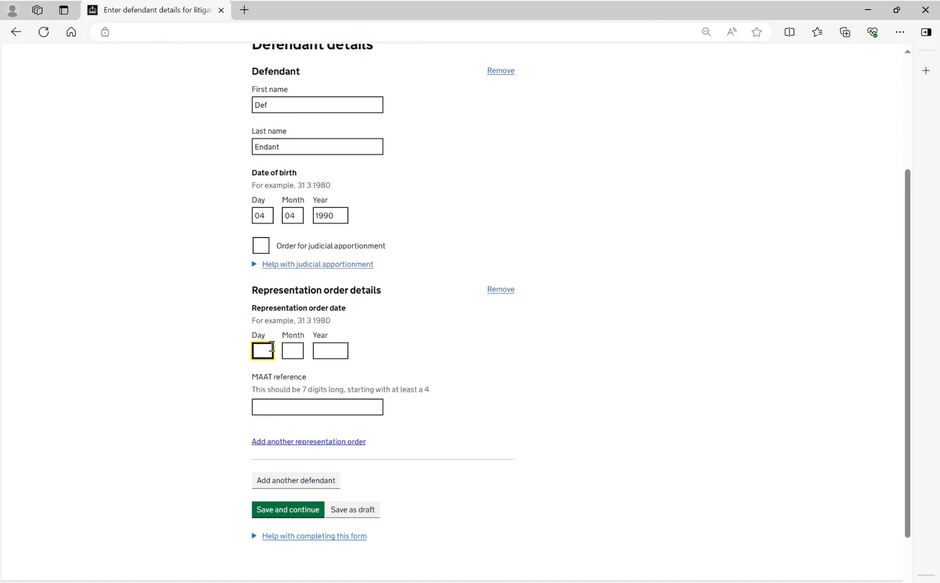
type("04")
left_click(295, 351)
type("04")
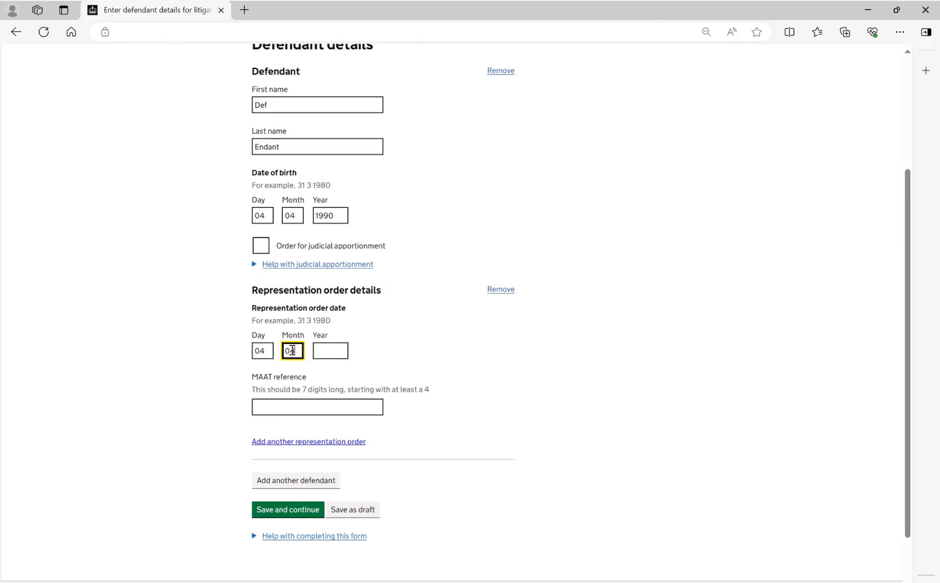
left_click(315, 348)
type("2021")
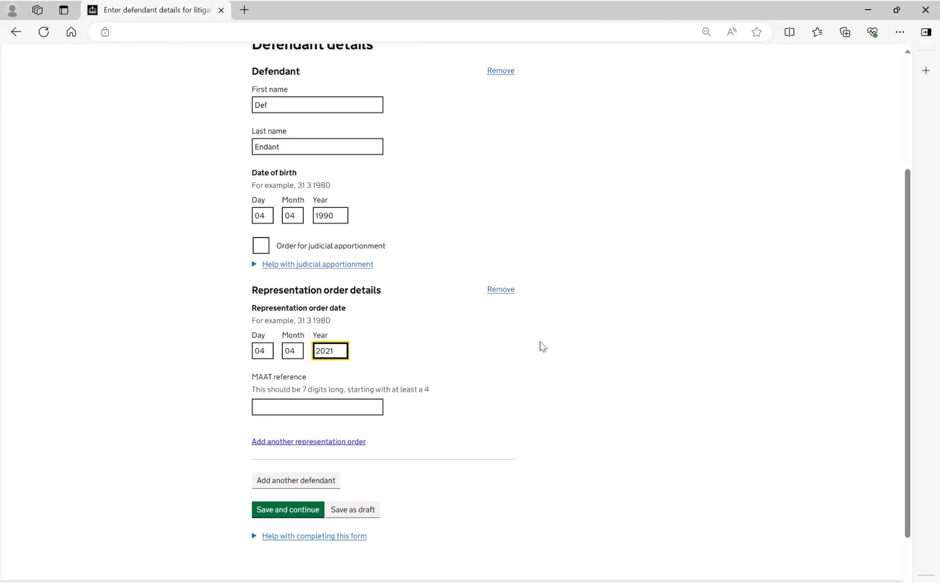
Enter the seven-digit MAAT reference for the defendant's representation order.
left_click(374, 406)
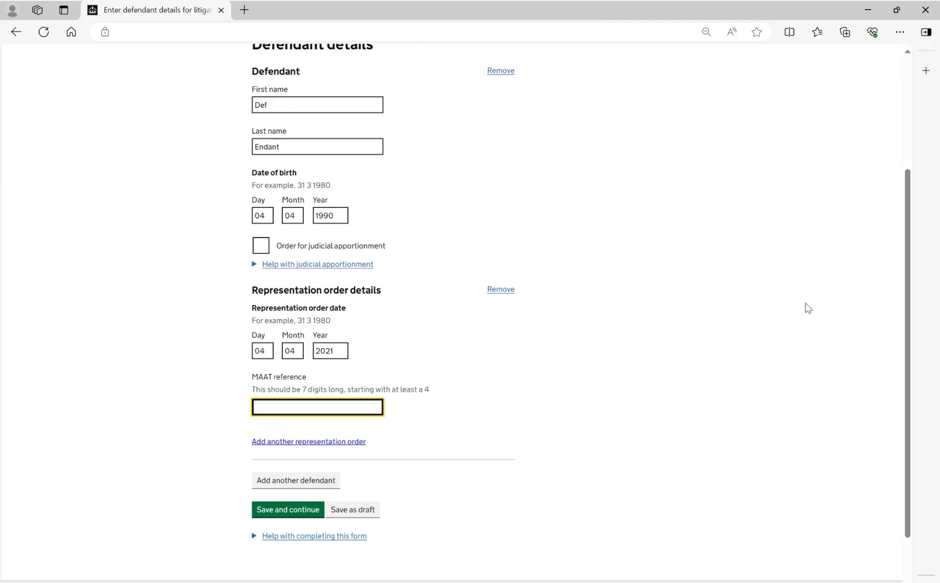
type("4000000")
left_click(823, 315)
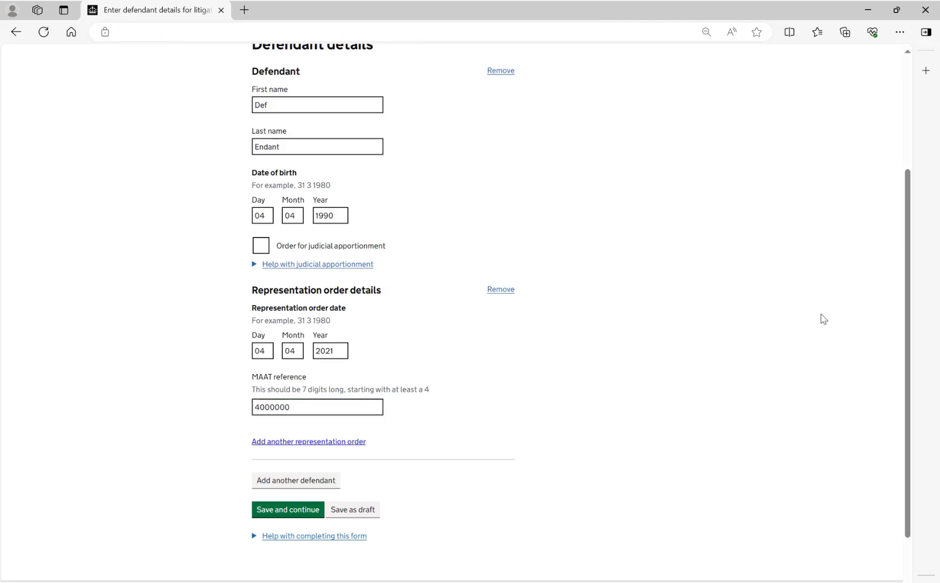
left_click(296, 480)
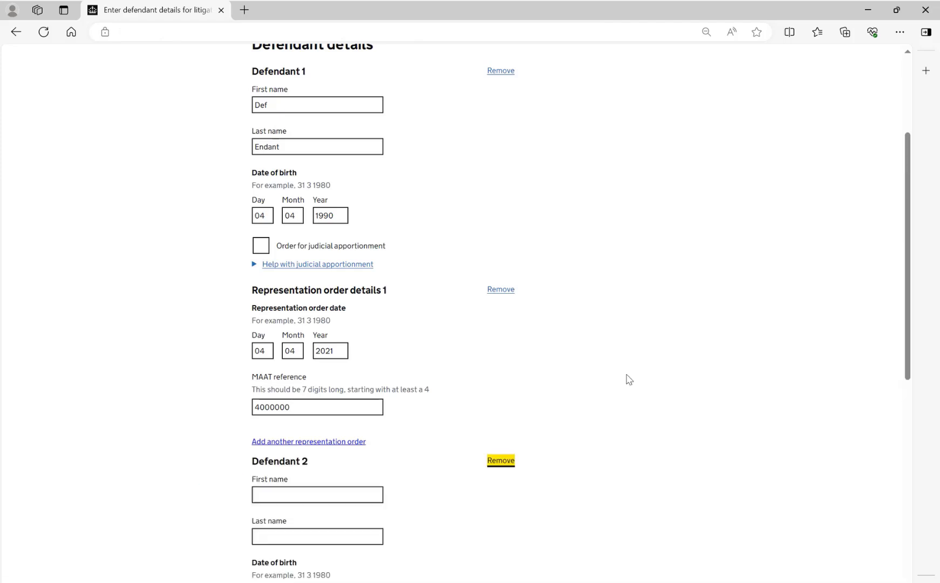
scroll(853, 269, "down", 3)
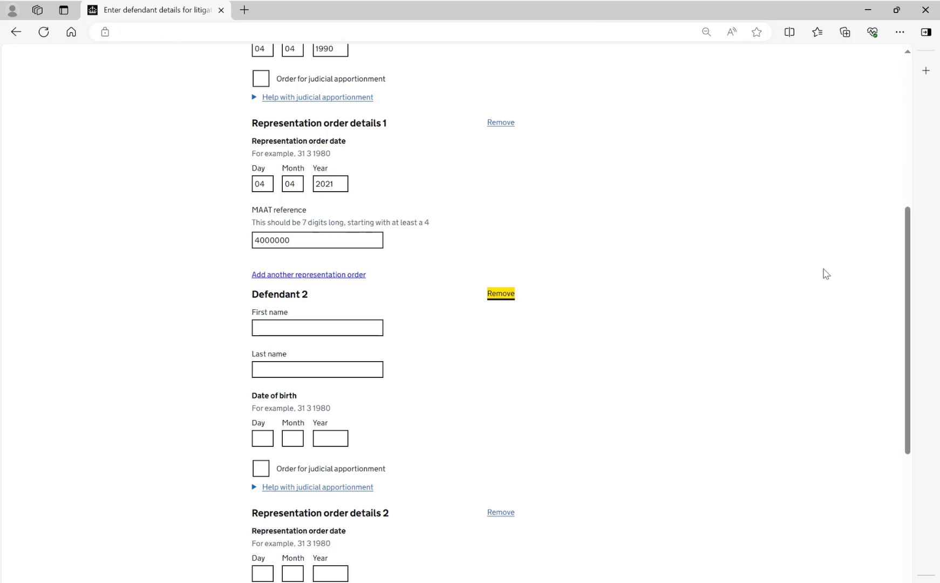
left_click(505, 296)
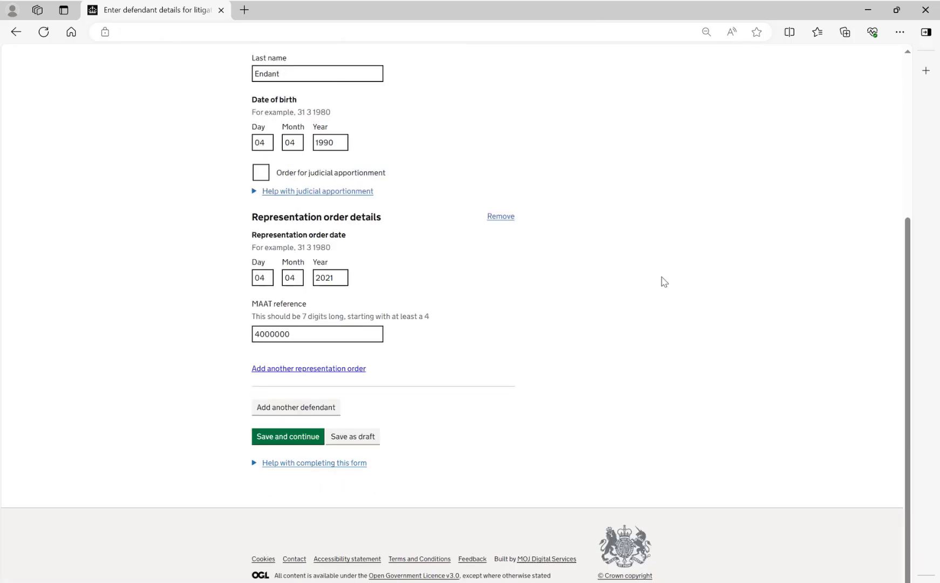
Save the defendant details to continue, and choose Murder as the offence category.
left_click(266, 445)
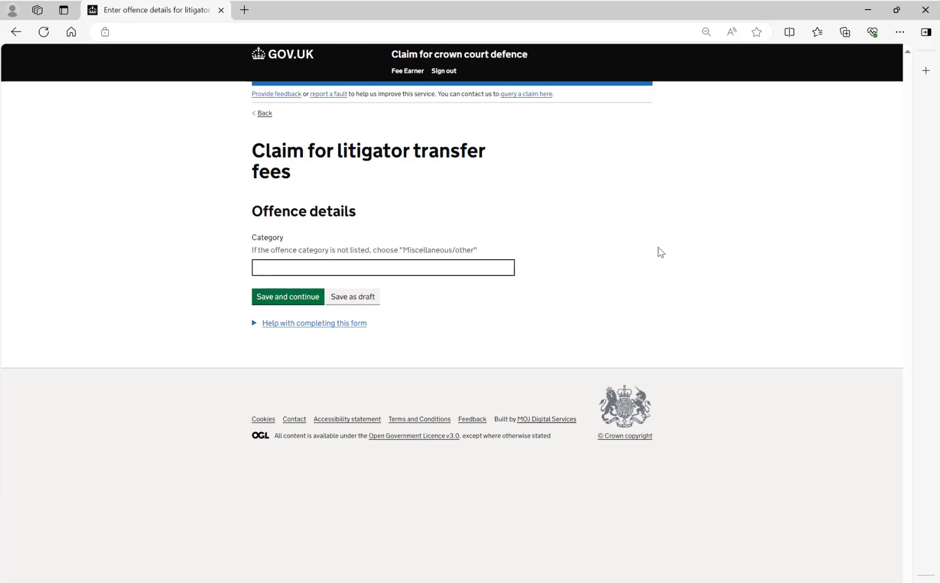
left_click(510, 272)
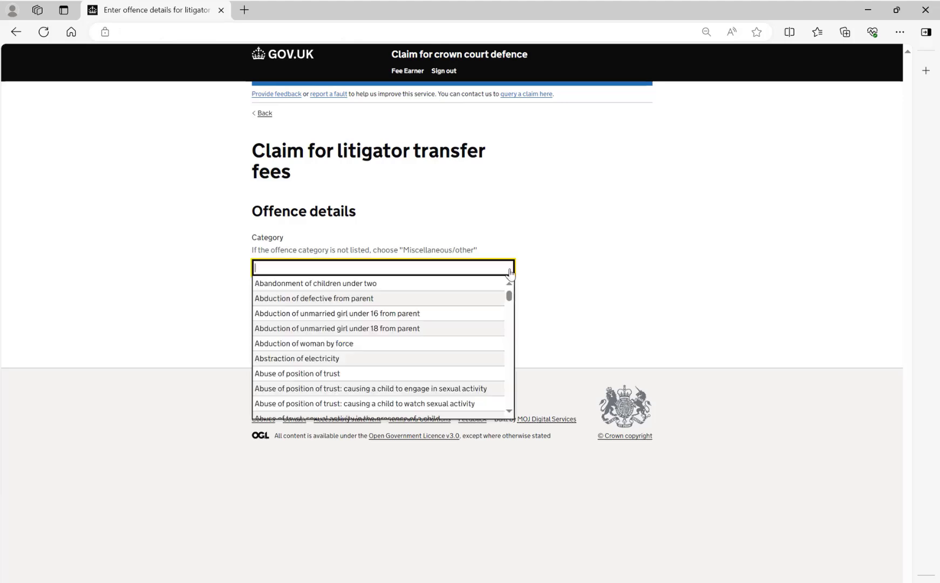
type("mur")
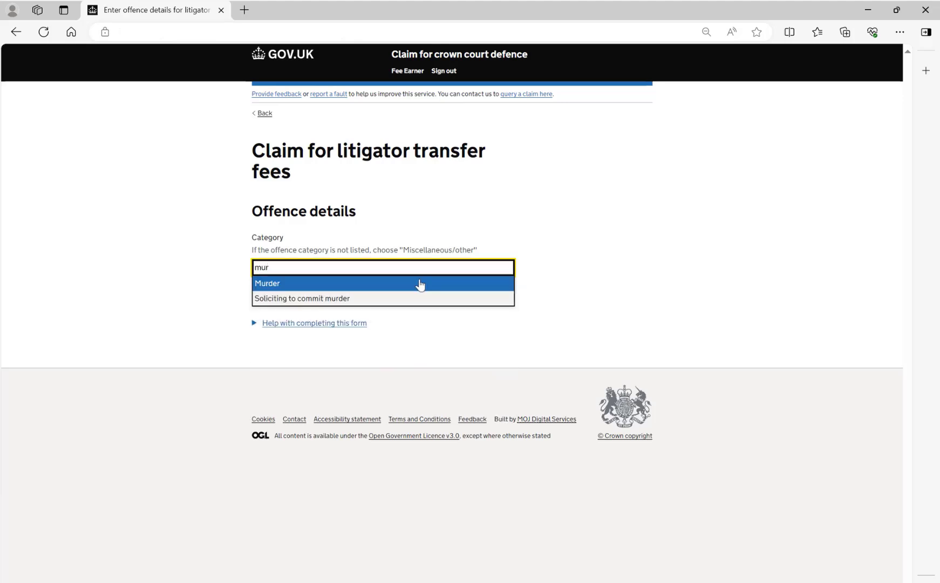
left_click(420, 283)
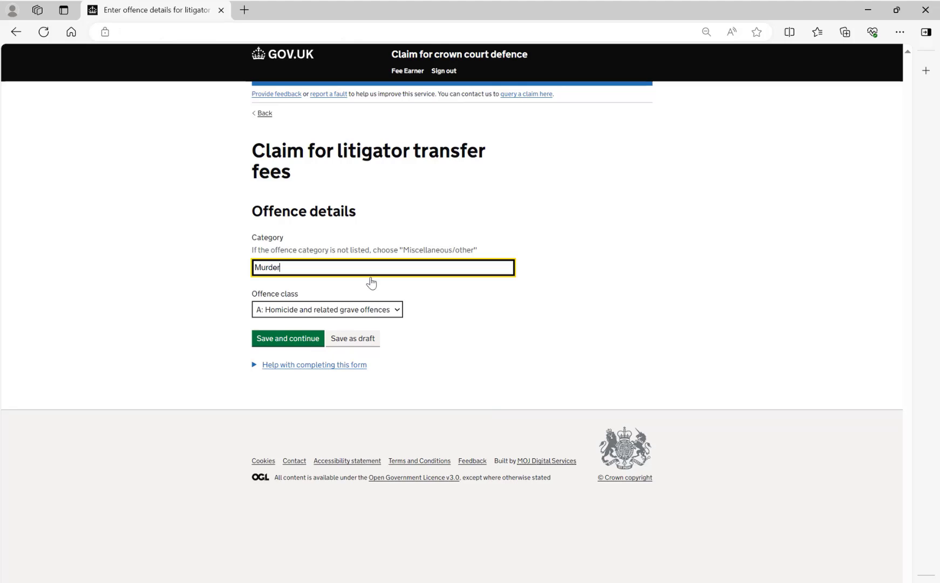
Change the offence category to Fraud by abuse of position.
left_click_drag(322, 275, 210, 271)
type("Fra")
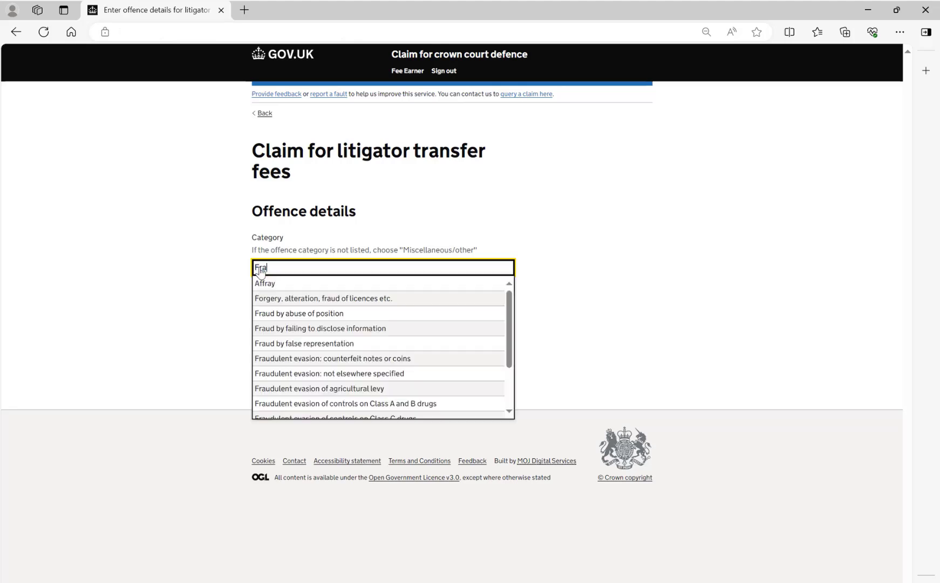
left_click(302, 314)
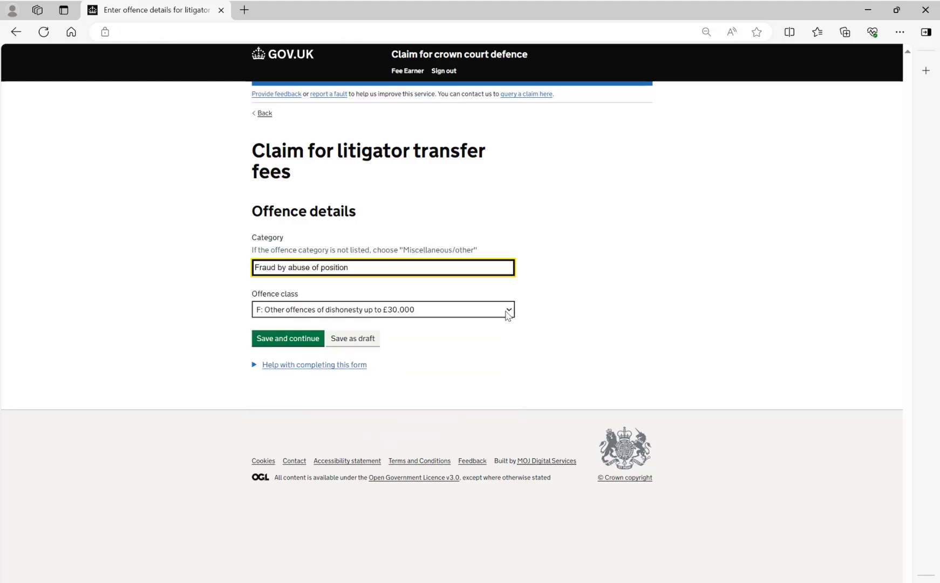
key("Tab")
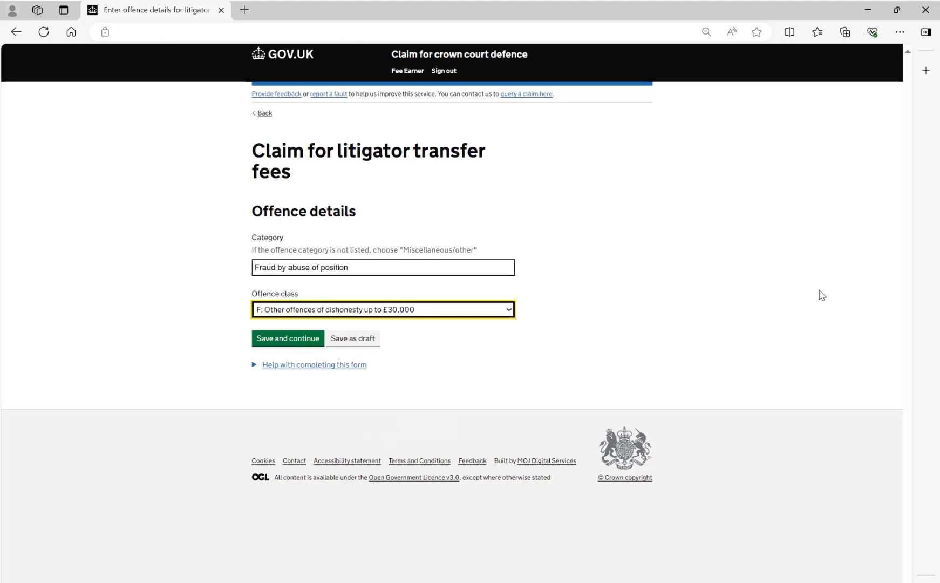
Set the offence category to Armed robbery and save the offence details to continue.
left_click(388, 270)
type("Ar")
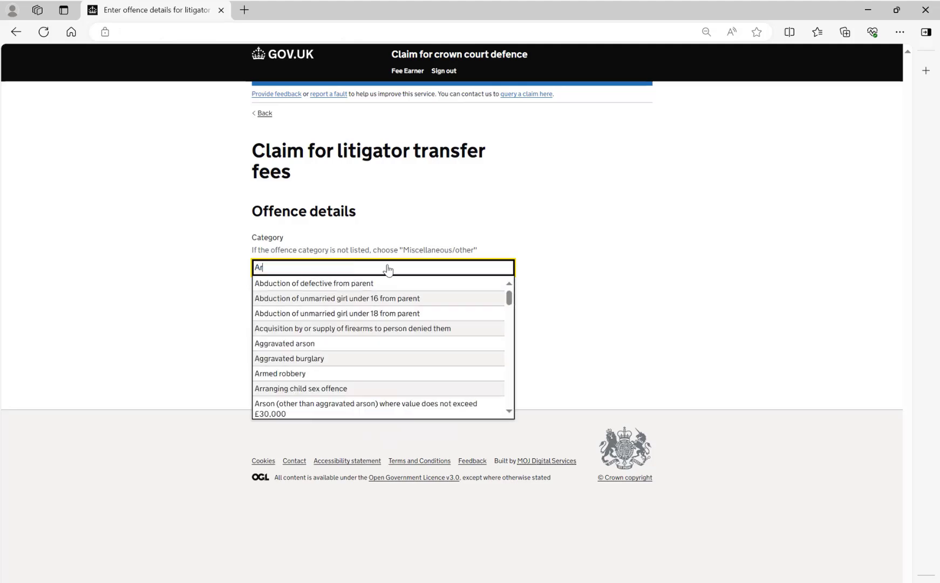
type("m")
left_click(307, 299)
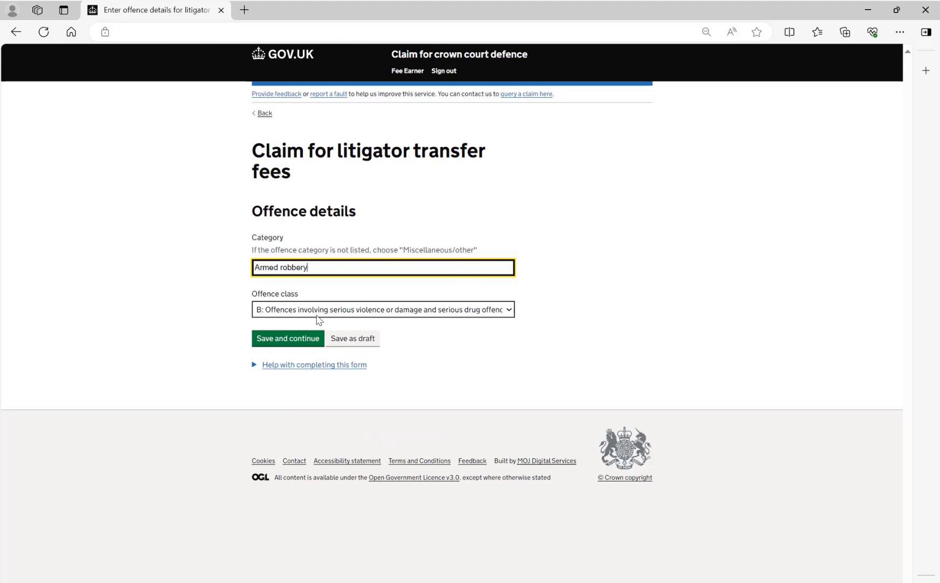
left_click(303, 338)
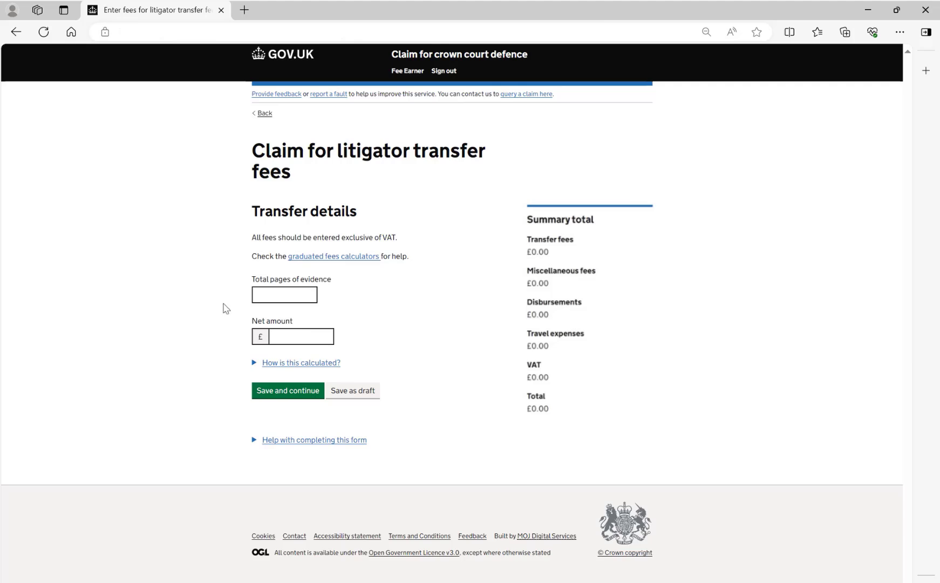
Enter 200 as the total pages of evidence and save the transfer details to continue.
left_click(271, 293)
type("200")
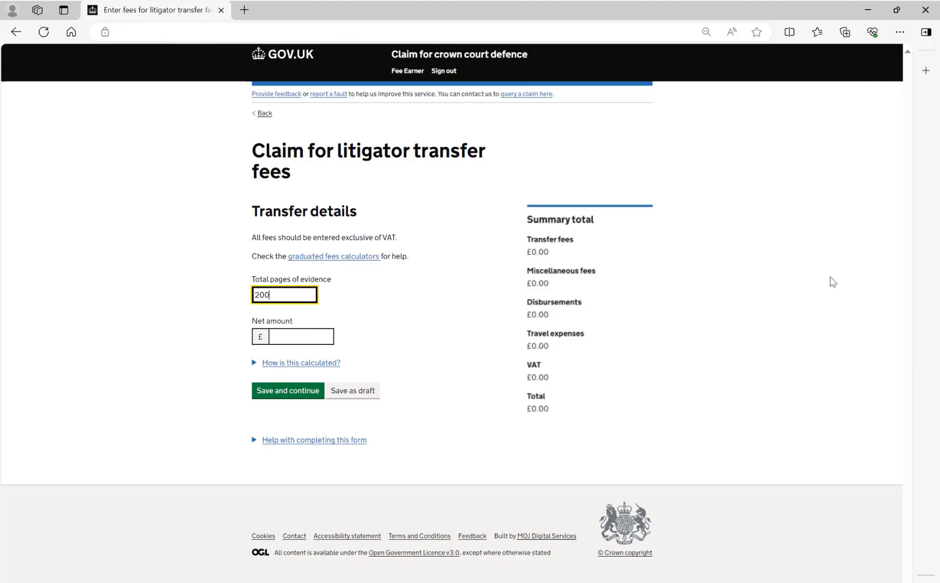
left_click(835, 279)
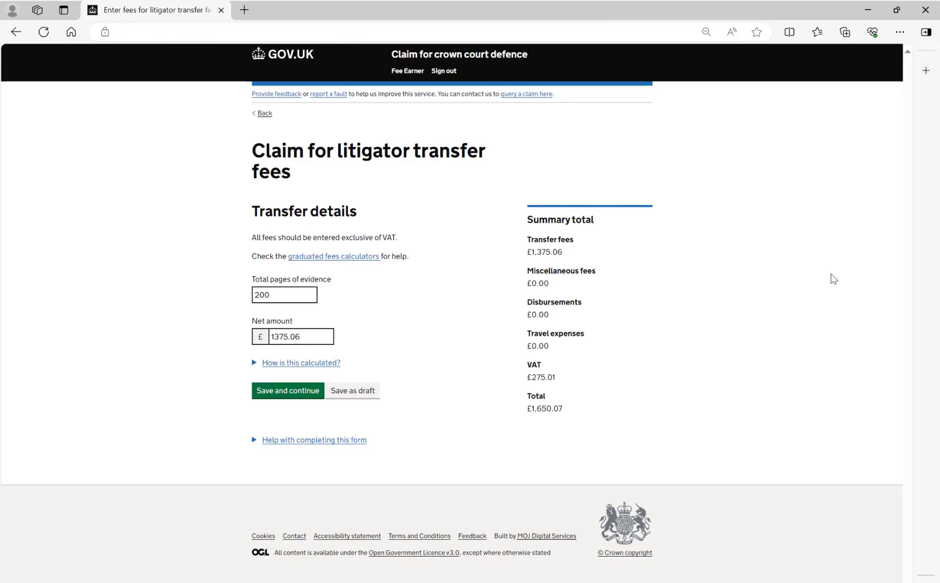
left_click(282, 384)
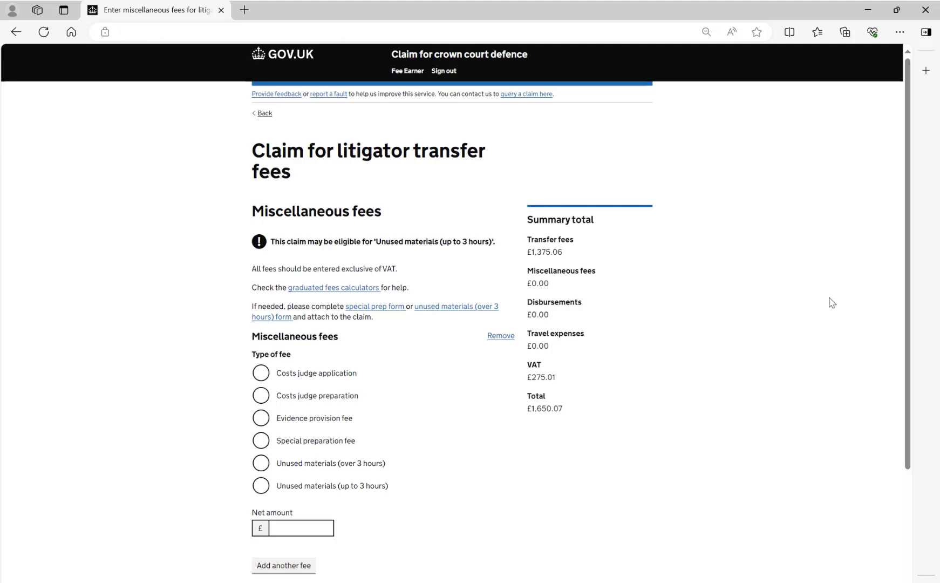
Select Unused materials (over 3 hours) as the miscellaneous fee type.
scroll(832, 302, "down", 2)
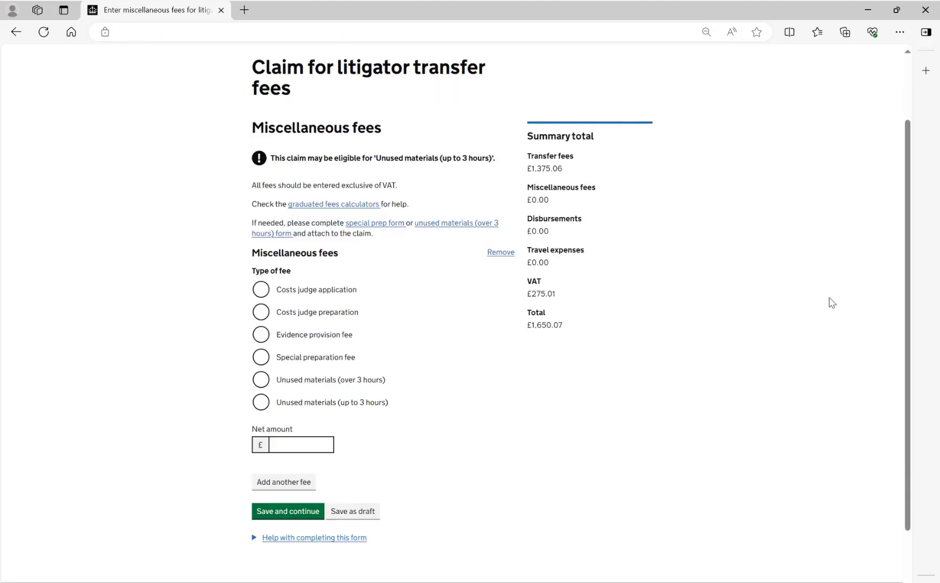
left_click(379, 353)
left_click(260, 381)
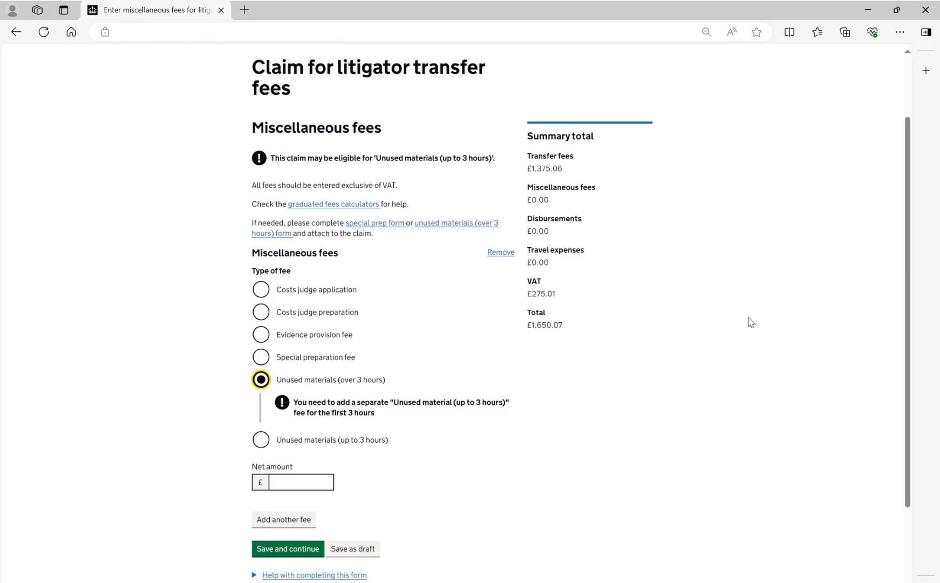
Remove the miscellaneous fee entry and save the page to continue to disbursements.
left_click(501, 252)
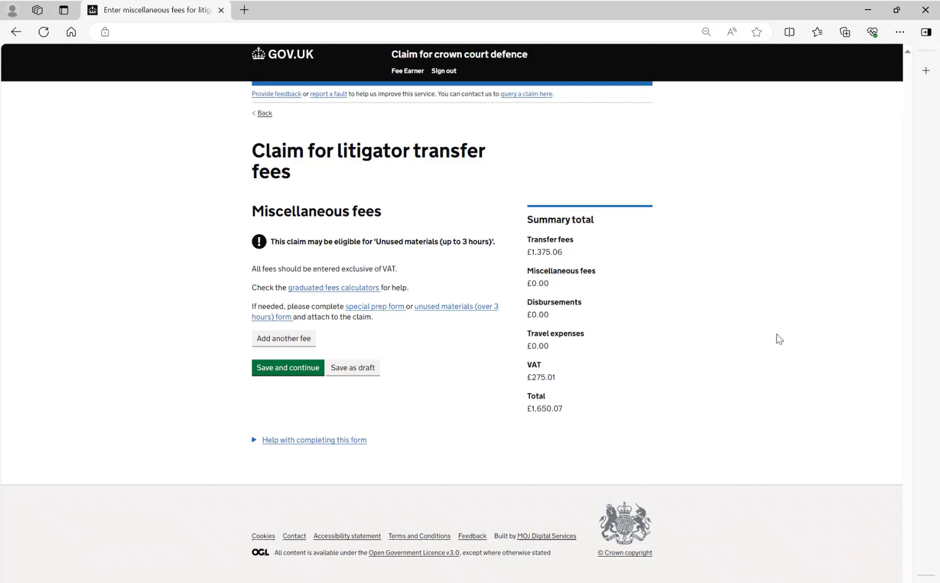
left_click(305, 373)
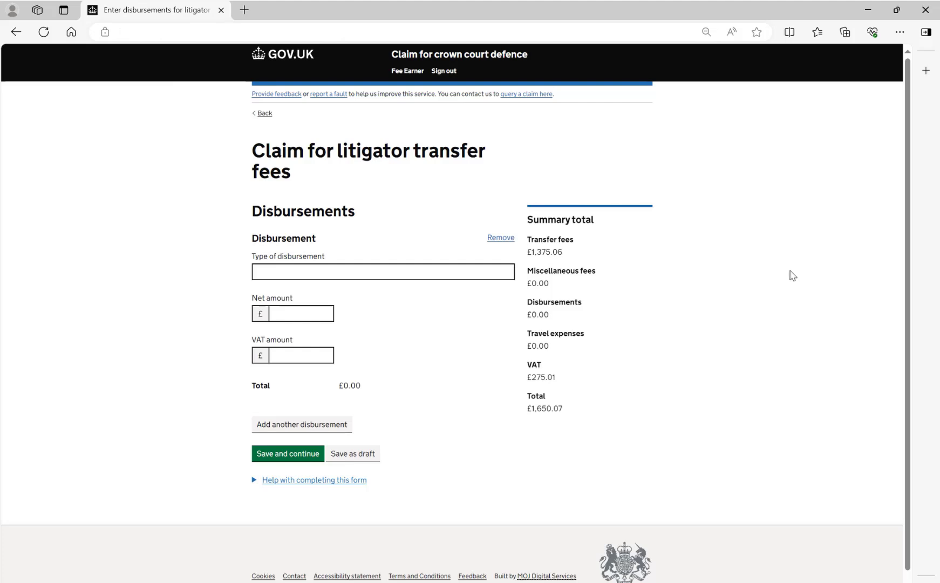
Enter a Consultant medical reports disbursement with a net amount of £400 and a VAT amount of £80.
left_click(504, 277)
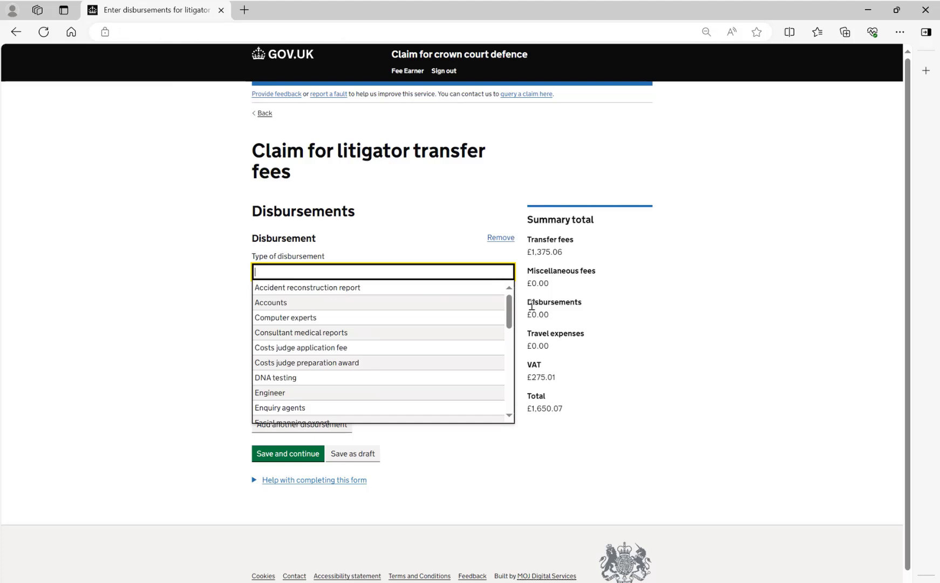
left_click(375, 336)
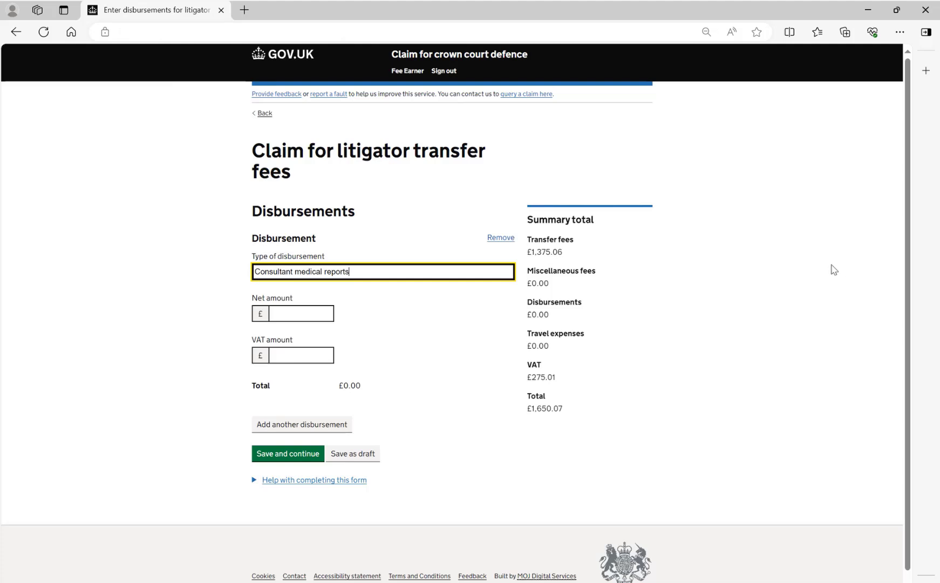
left_click(316, 312)
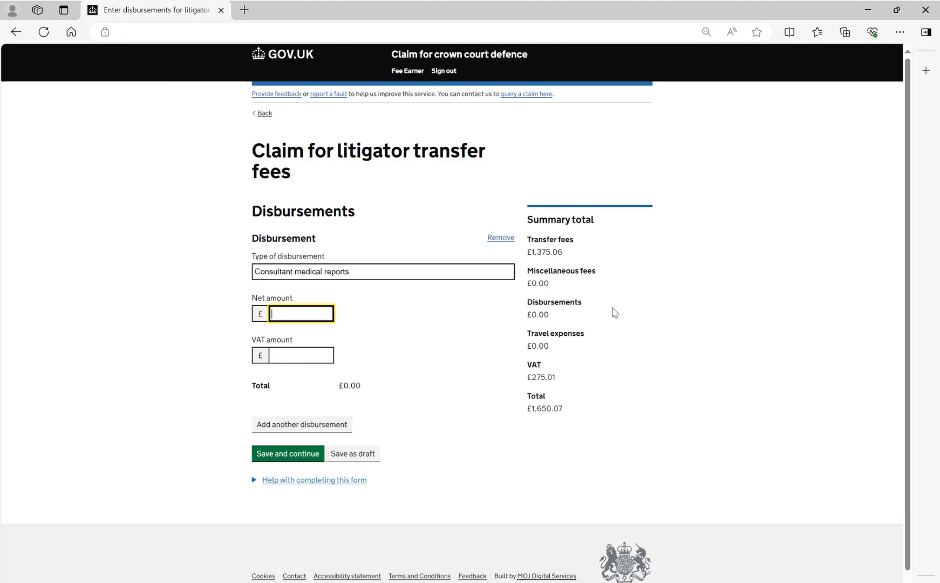
type("400")
left_click(883, 280)
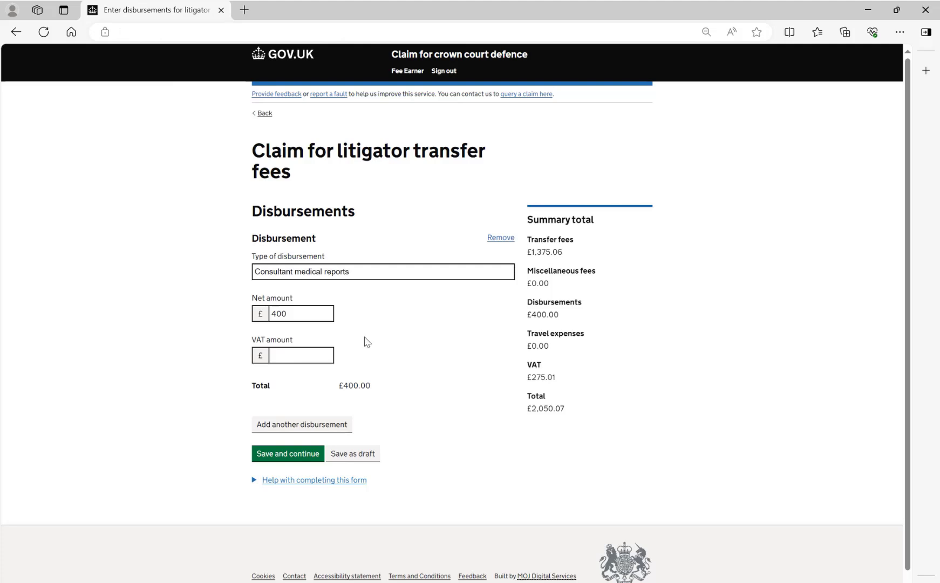
left_click(318, 355)
type("80")
left_click(795, 296)
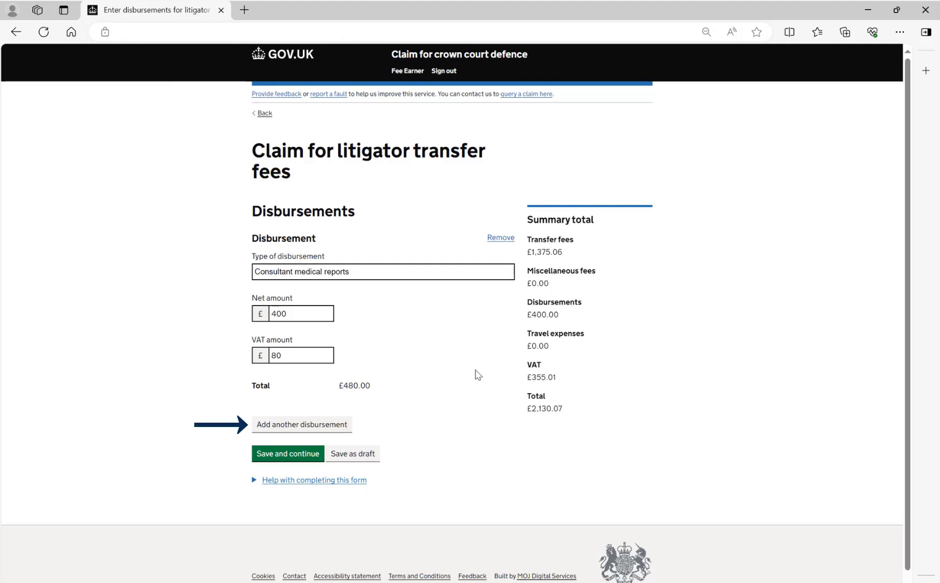
left_click(302, 424)
scroll(843, 298, "down", 1)
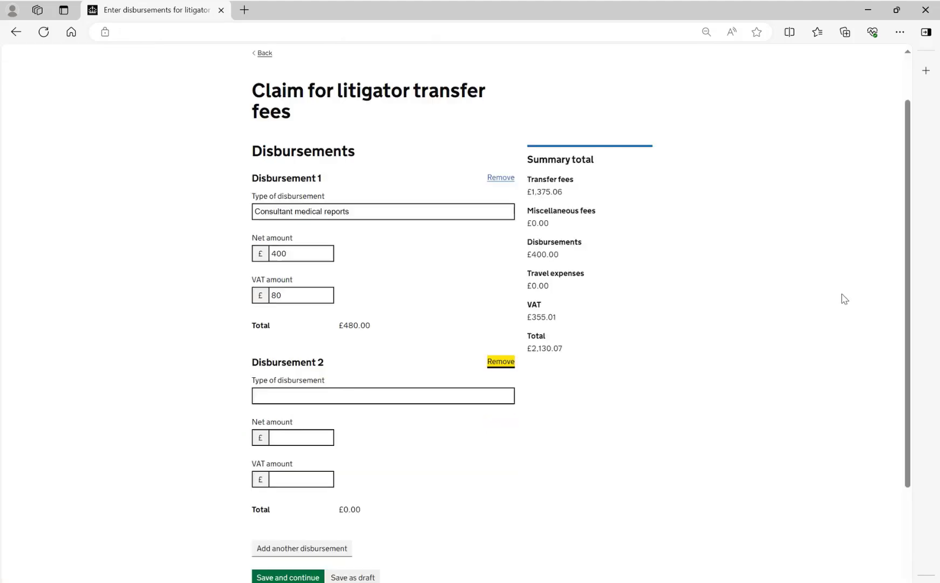
scroll(844, 298, "down", 1)
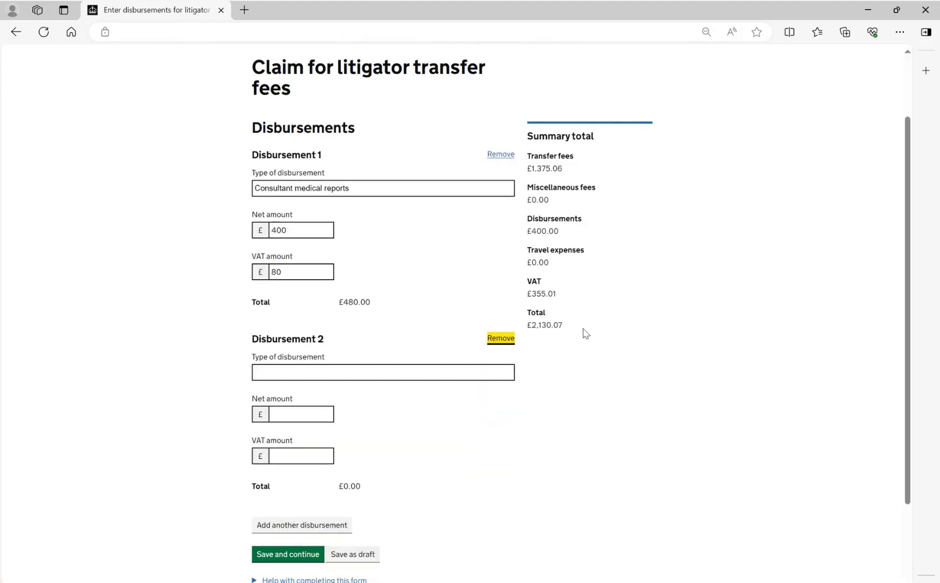
left_click(502, 345)
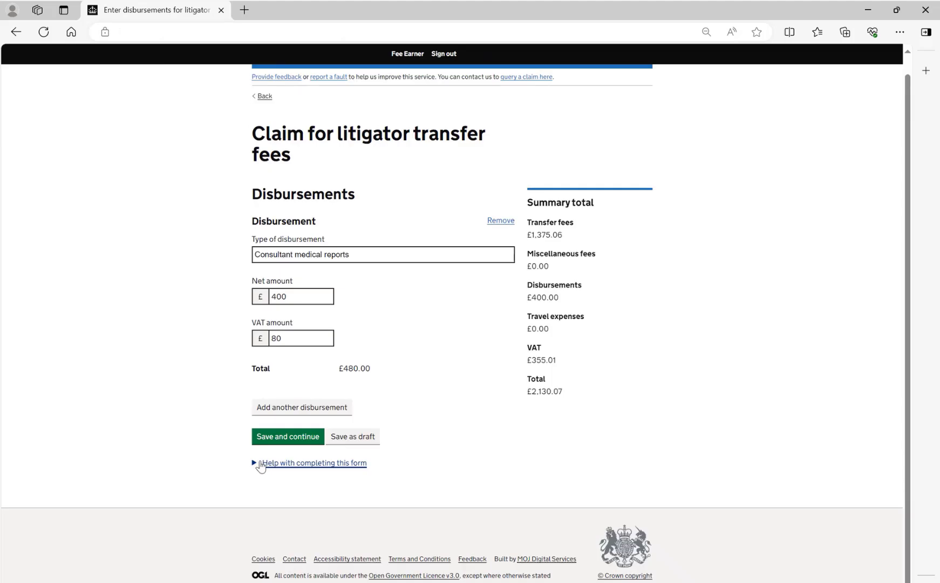
Save the disbursements, and start a Car travel expense with Pre-trial conference defendant (prison) as the travel reason.
left_click(261, 440)
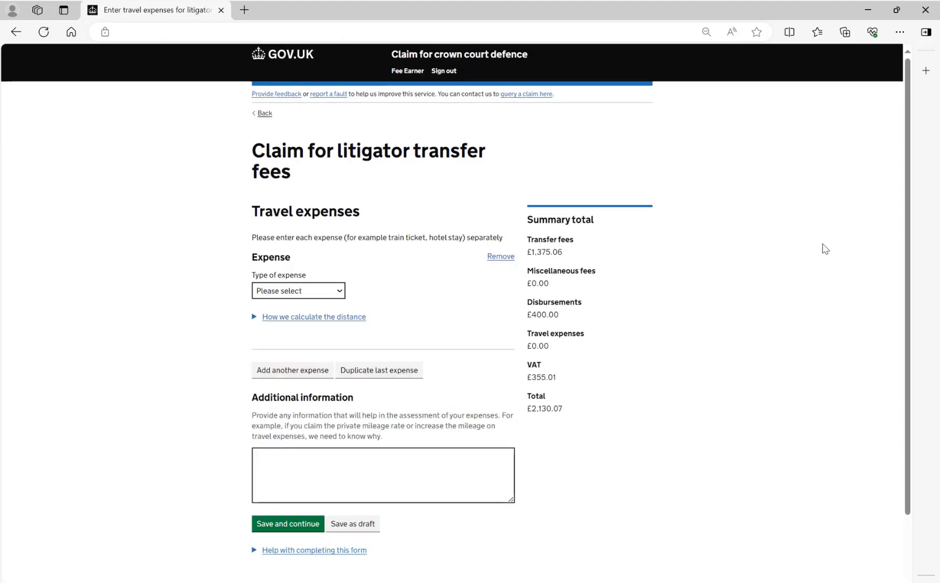
left_click(338, 299)
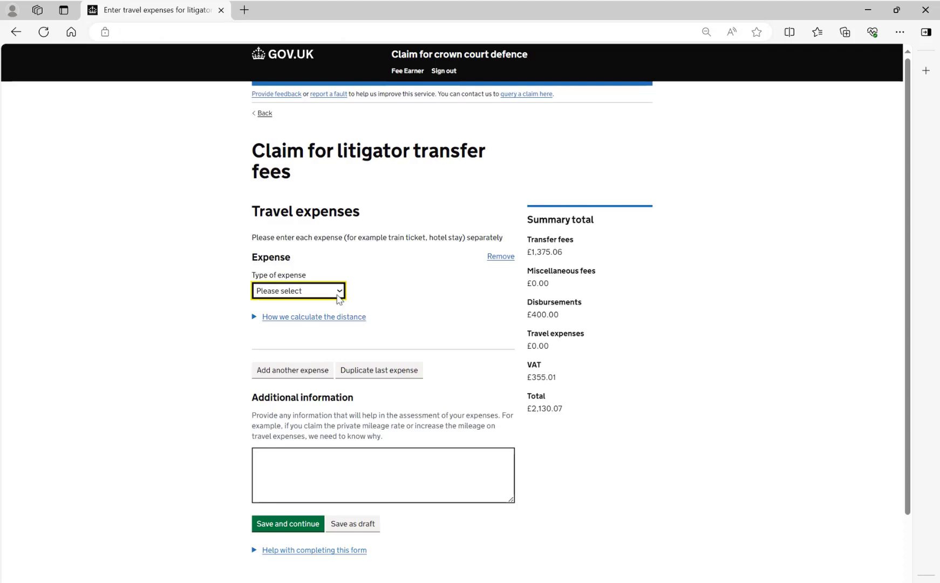
left_click(279, 340)
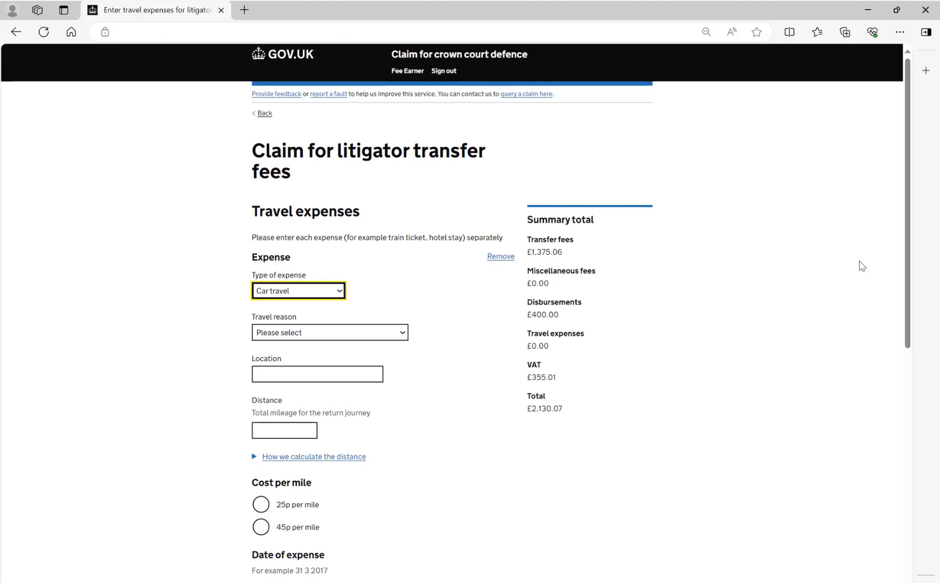
left_click(405, 334)
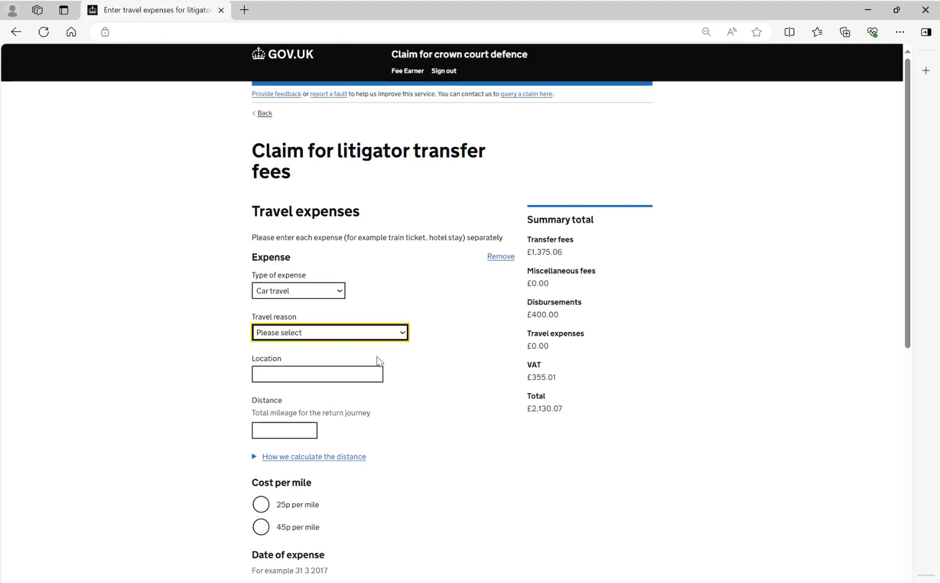
left_click(371, 391)
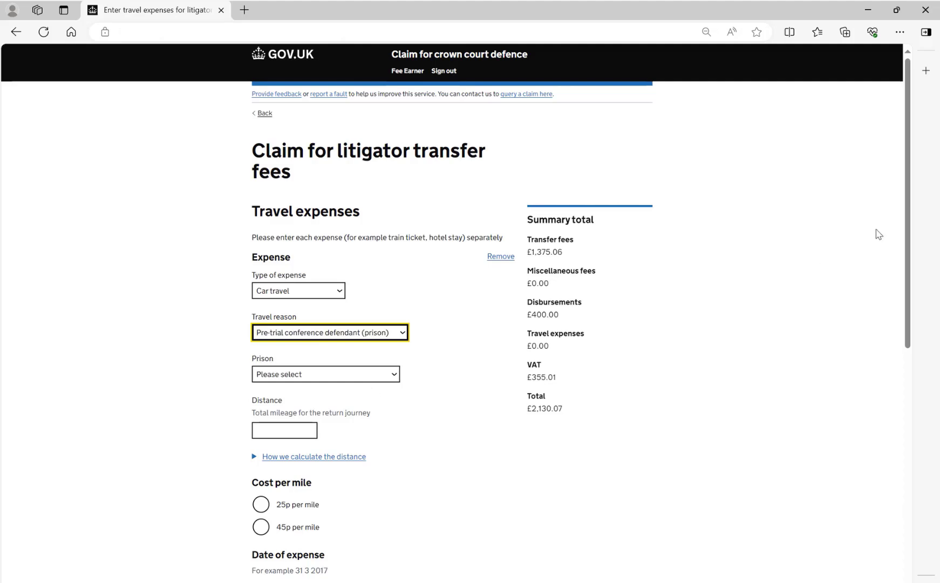
Set the car travel expense's prison to HMP Belmarsh, the distance to 200 miles and the cost to 45p per mile.
left_click(394, 377)
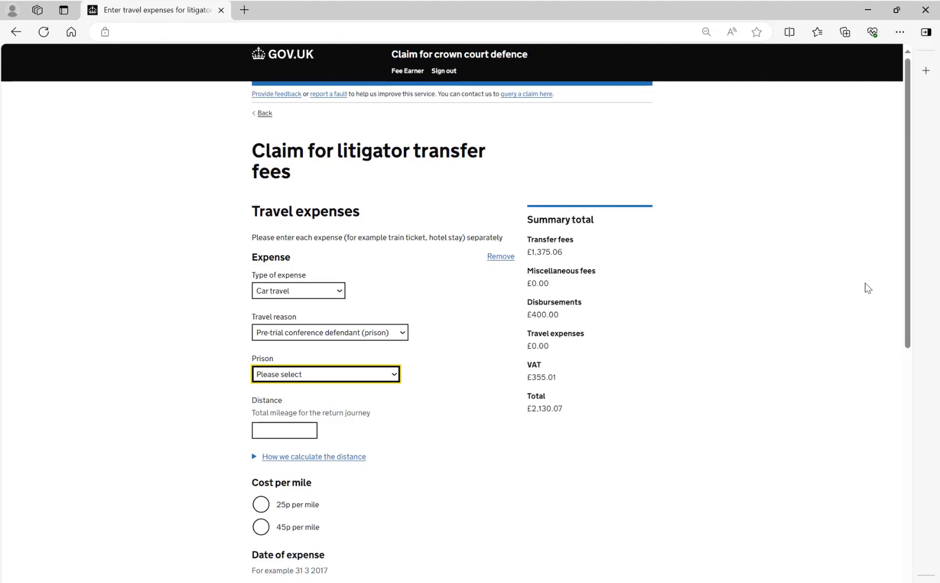
left_click(305, 444)
key("Tab")
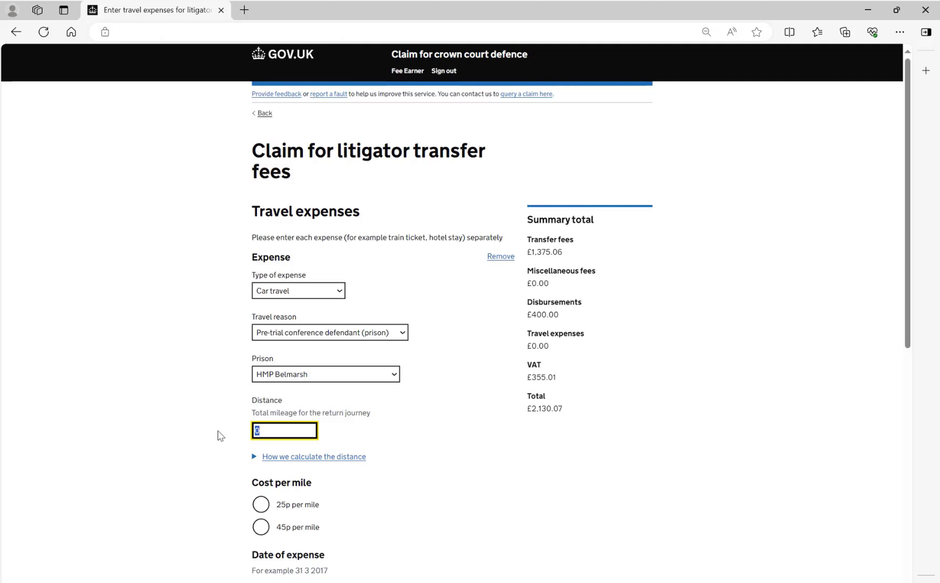
type("200")
left_click(841, 331)
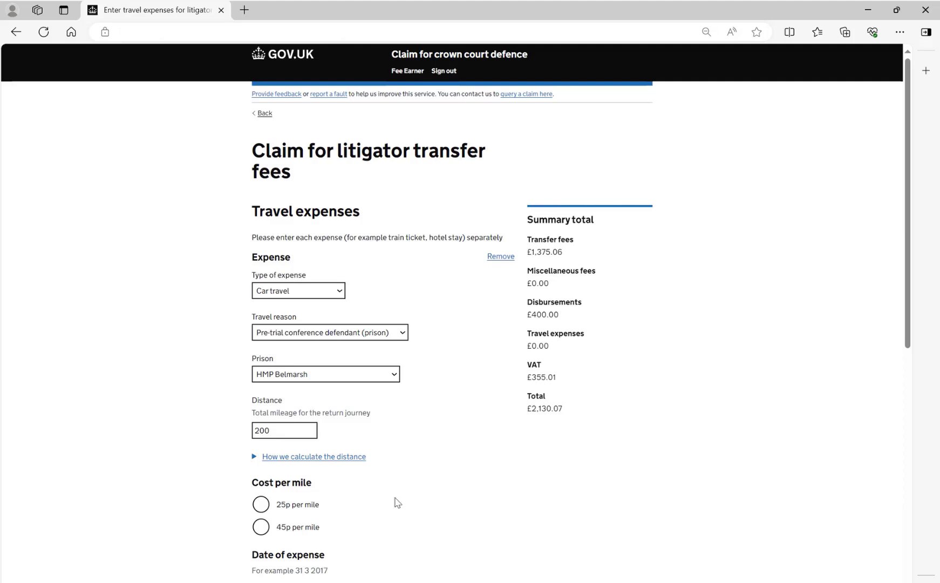
left_click(262, 528)
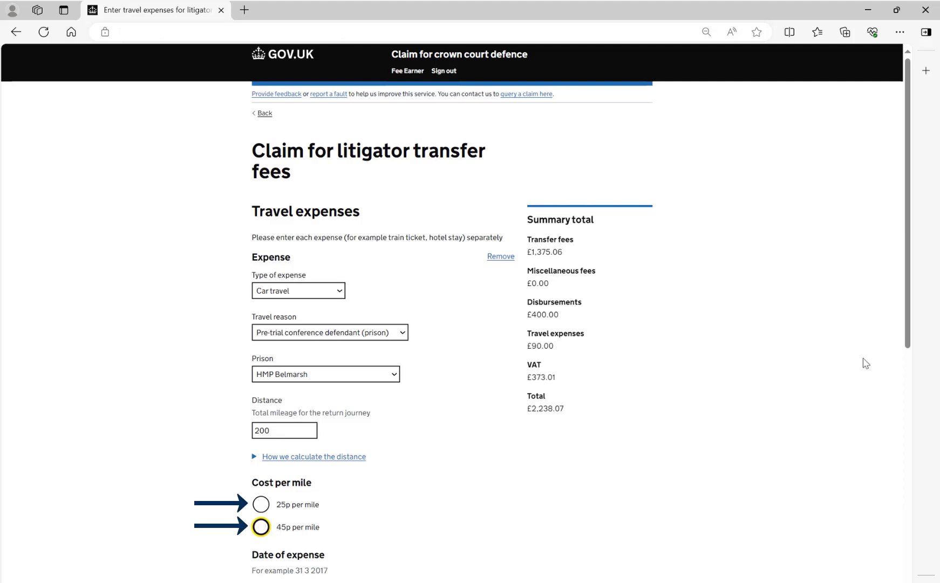
Enter 04 04 2023 as the date of the travel expense.
scroll(865, 364, "down", 5)
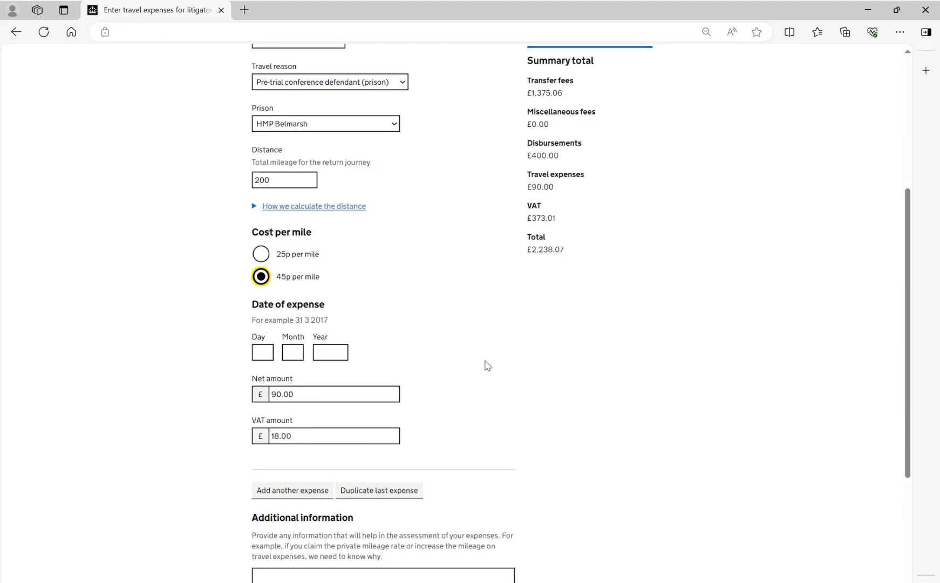
left_click(268, 356)
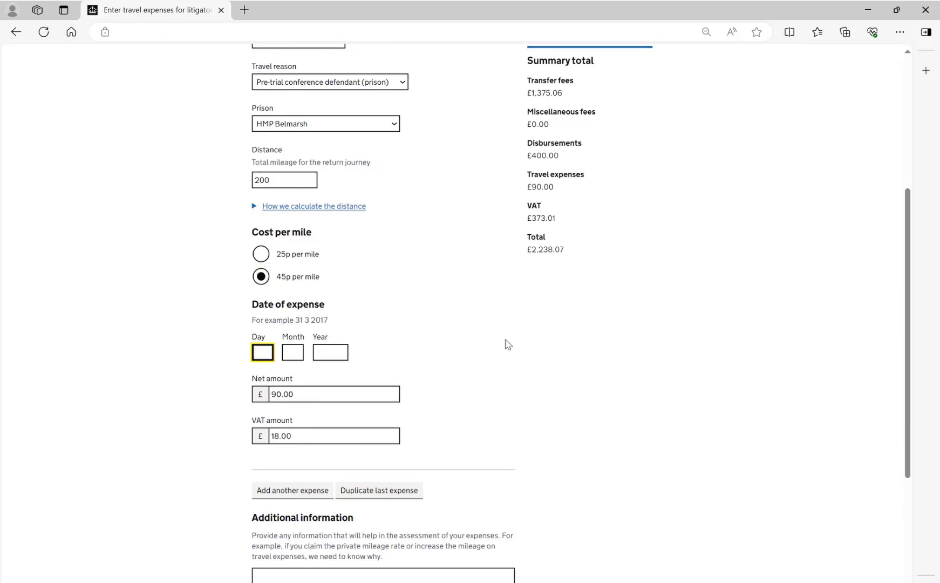
type("04")
left_click(295, 352)
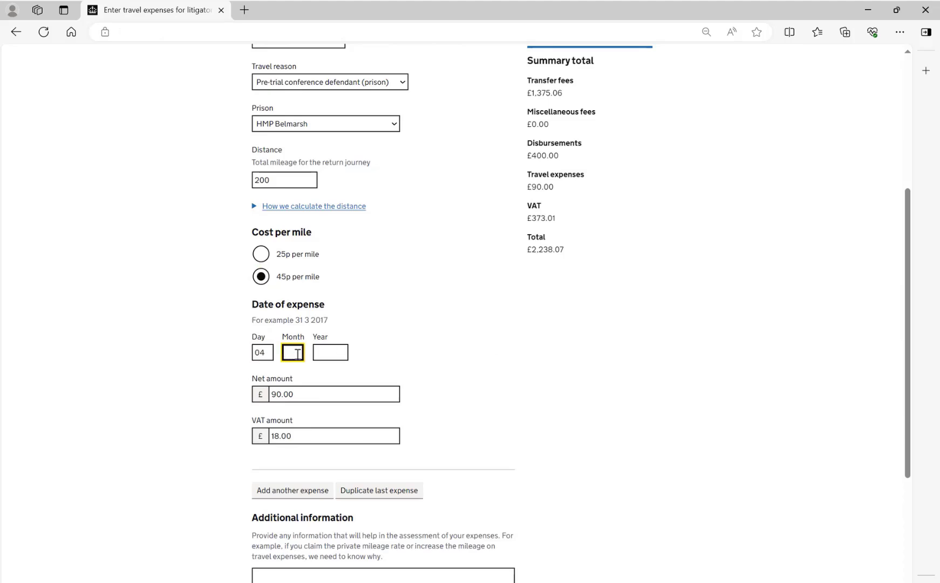
type("04")
left_click(326, 351)
type("2023")
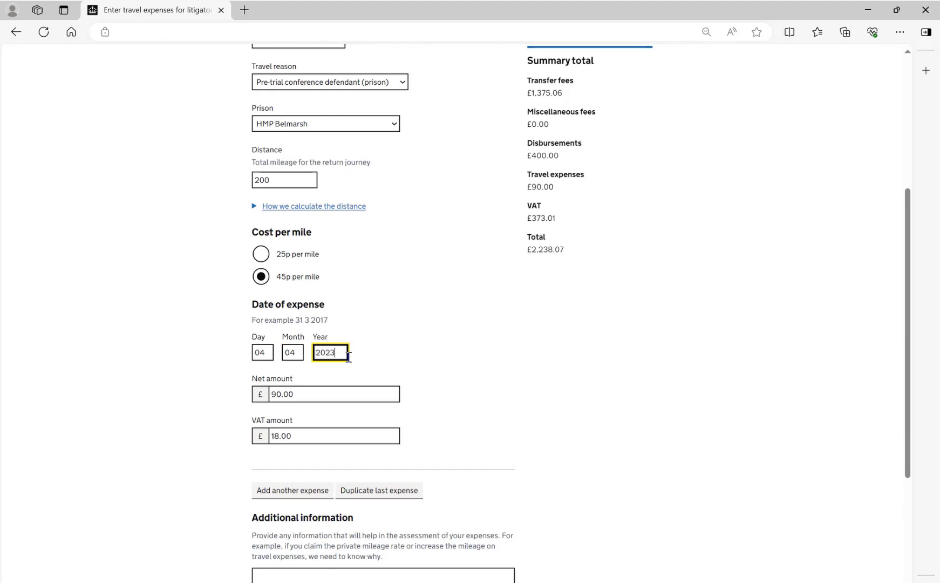
left_click(763, 334)
Change the expense type to Cab fares and enter a net amount of £60.
scroll(653, 248, "up", 3)
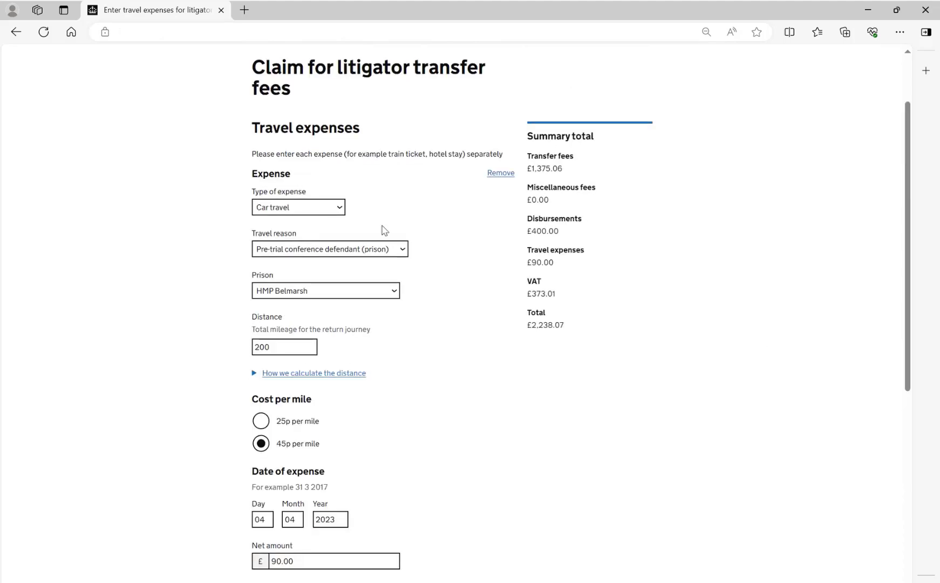
left_click(318, 208)
left_click(302, 242)
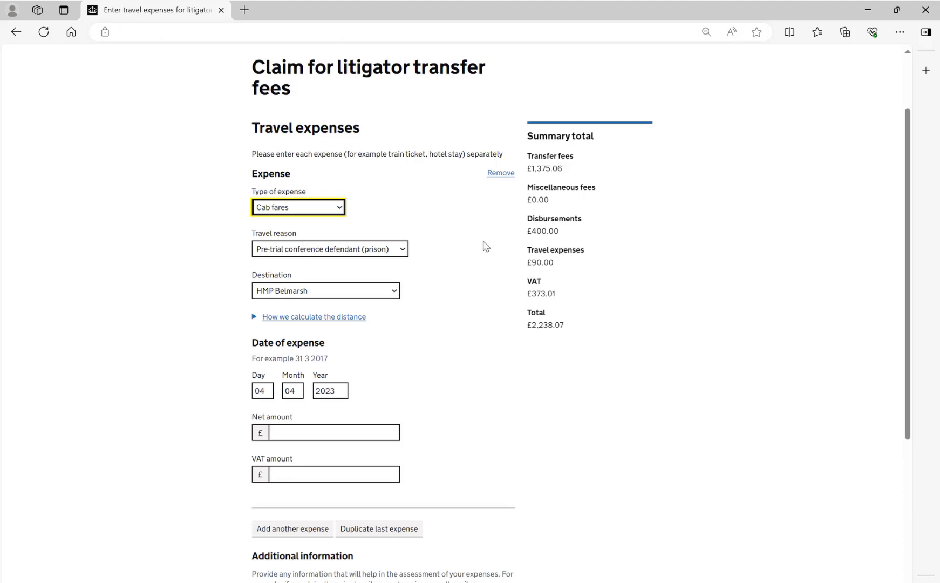
scroll(831, 246, "down", 1)
scroll(860, 246, "down", 2)
left_click(333, 349)
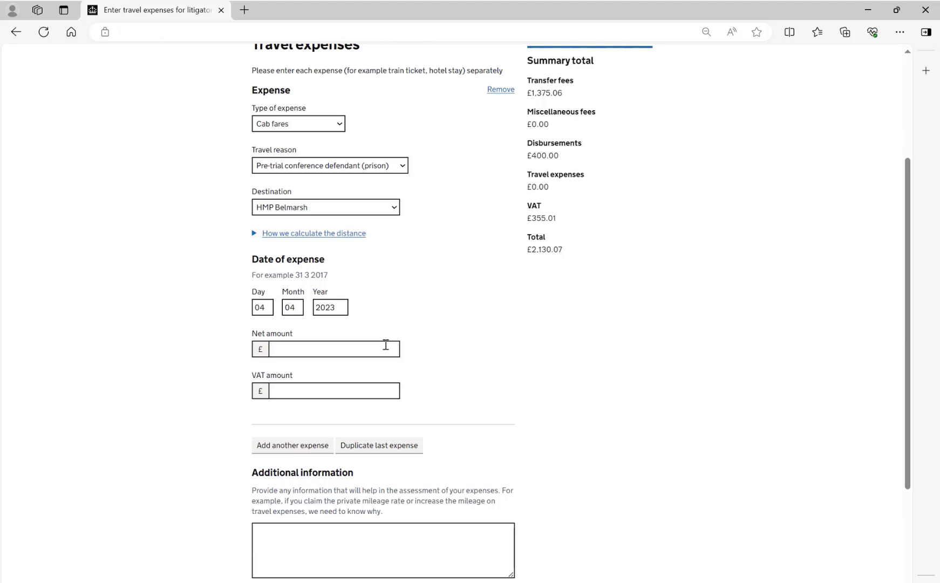
type("60")
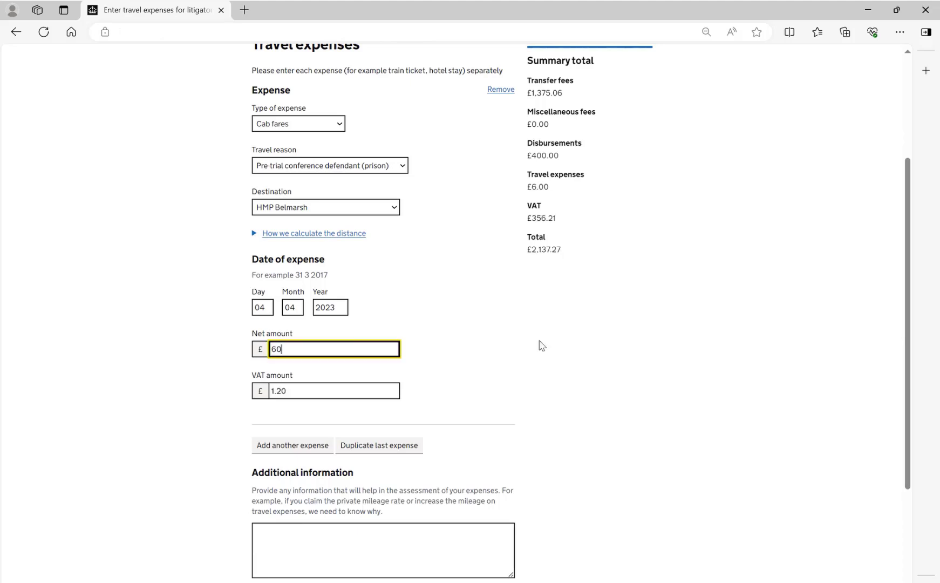
left_click(831, 276)
Enter "Justification" as the additional information for the travel expenses, and save to continue to supporting evidence.
scroll(753, 336, "down", 3)
left_click(464, 386)
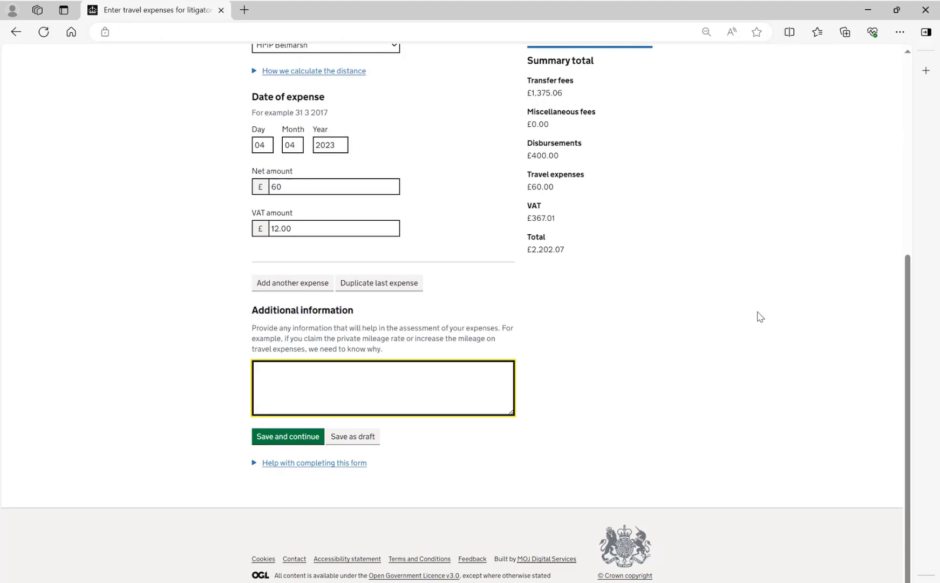
type("Justification")
left_click(567, 316)
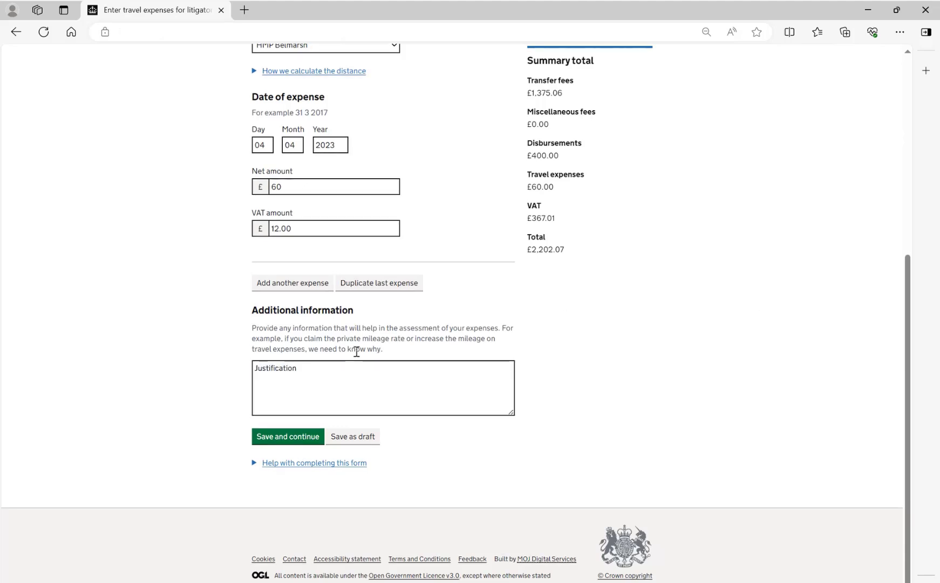
left_click(267, 439)
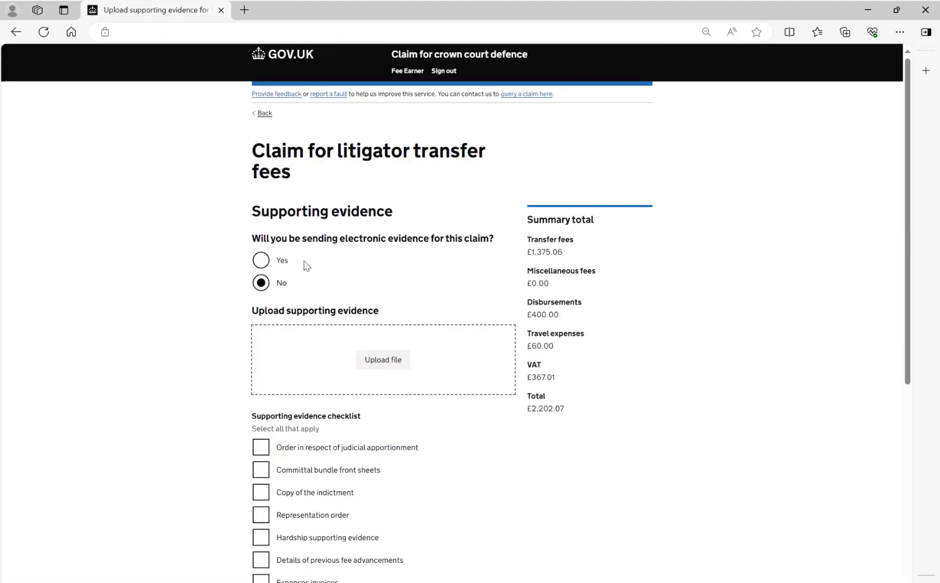
Answer No to sending electronic evidence, and upload Trial Indictment.docx as supporting evidence.
left_click(270, 263)
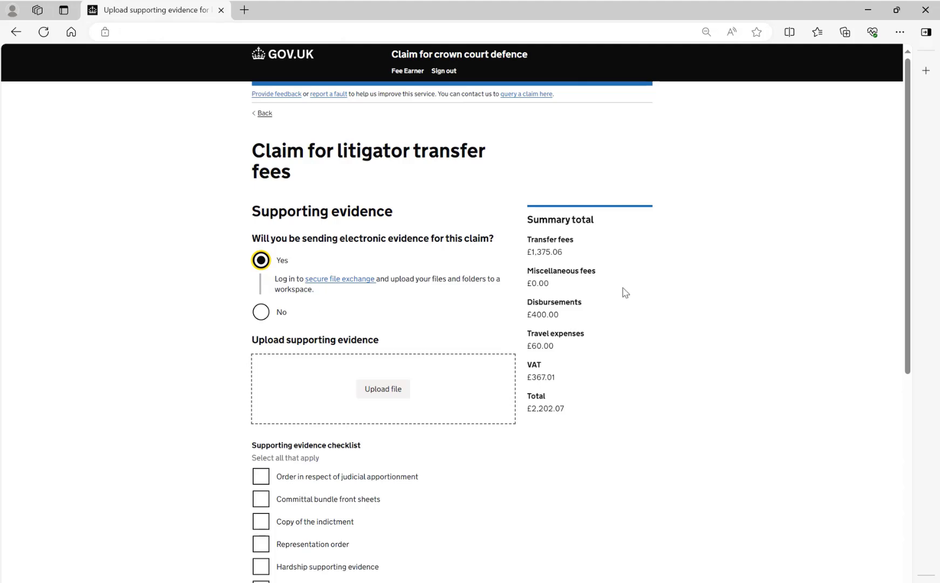
left_click(262, 312)
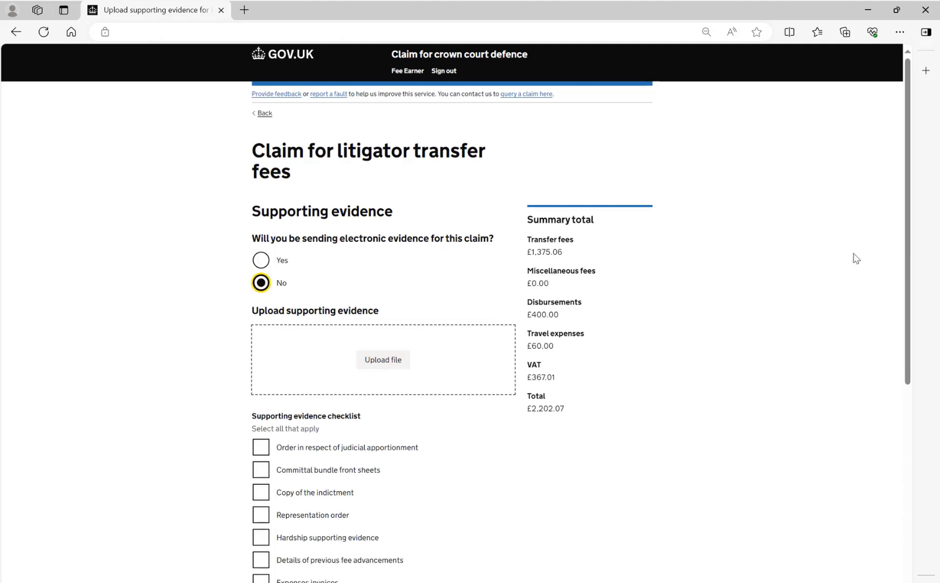
left_click(402, 361)
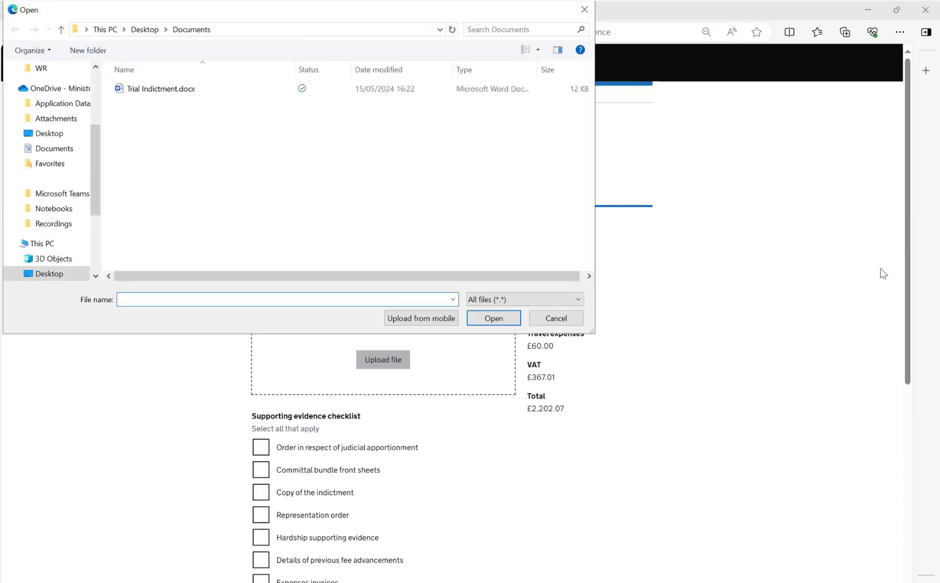
left_click(136, 89)
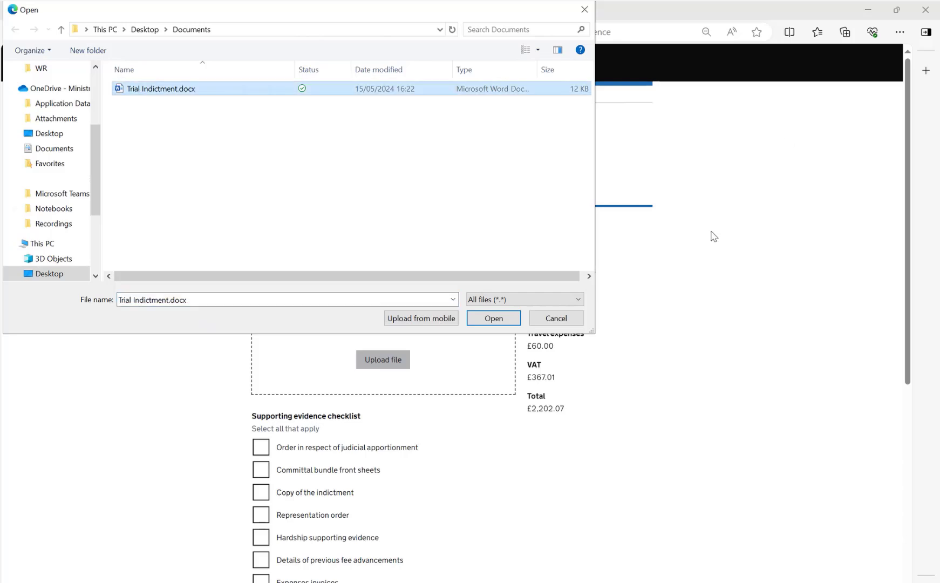
left_click(494, 318)
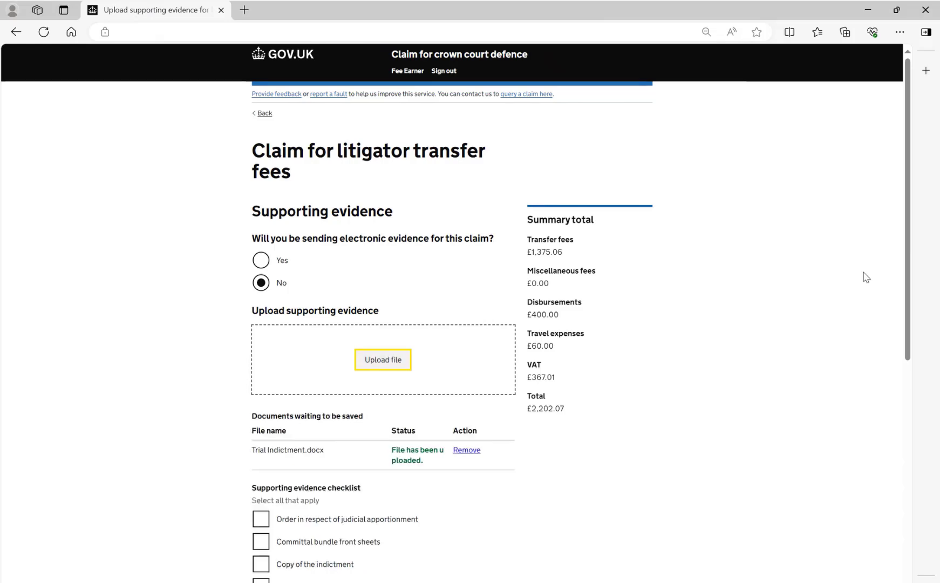
Mark Copy of the indictment in the supporting evidence checklist, and save to continue to the claim summary.
scroll(866, 277, "down", 6)
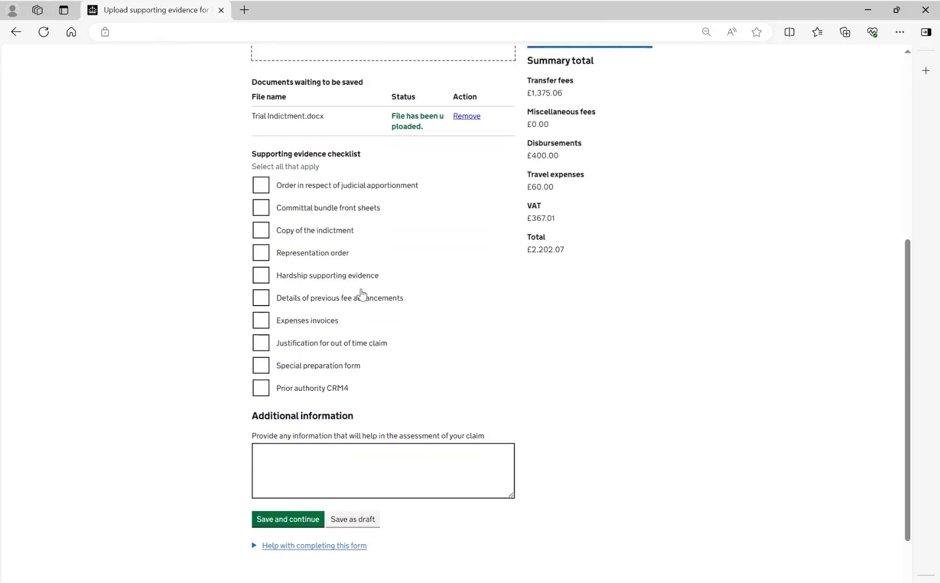
left_click(264, 232)
left_click(294, 521)
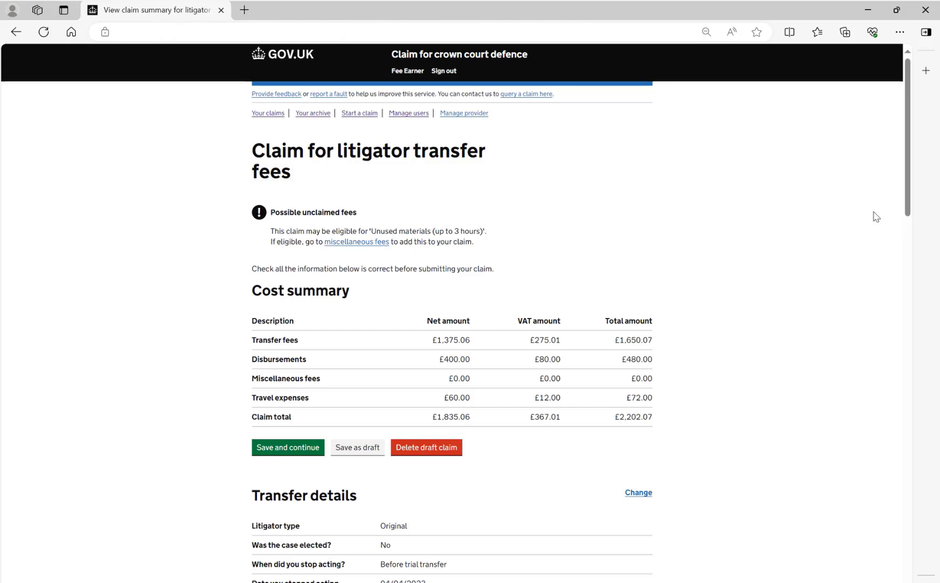
Accept the claim summary, and certify and submit the claim with the prefilled certification details.
left_click(266, 451)
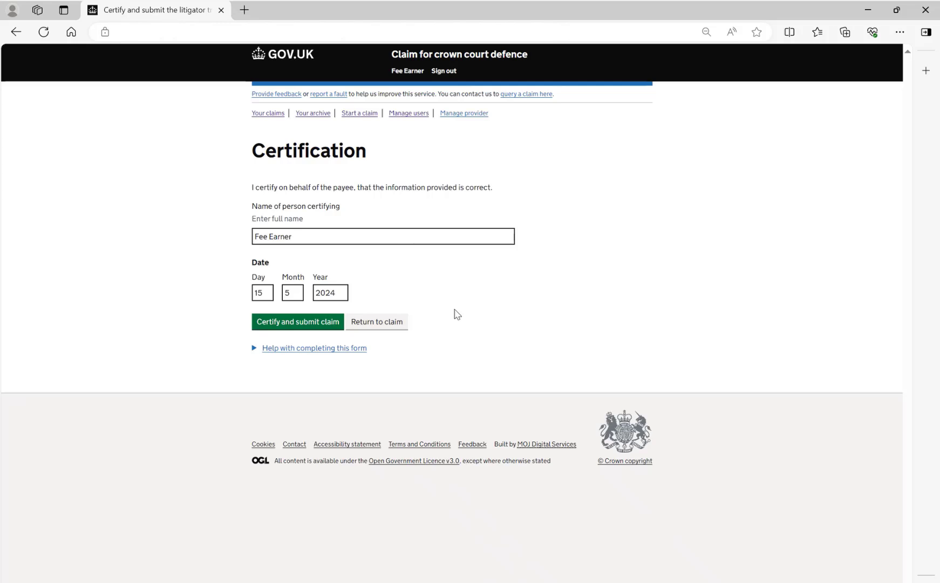
left_click(263, 324)
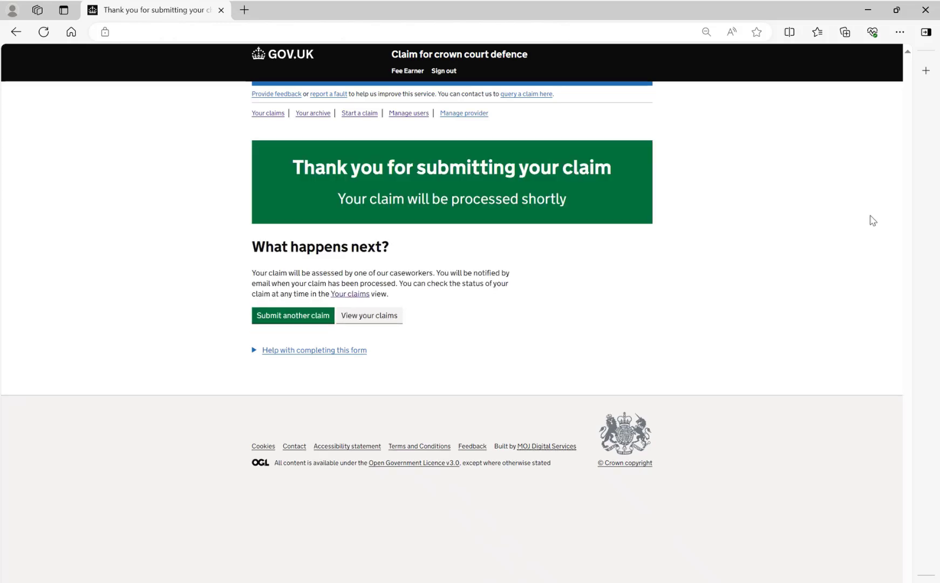